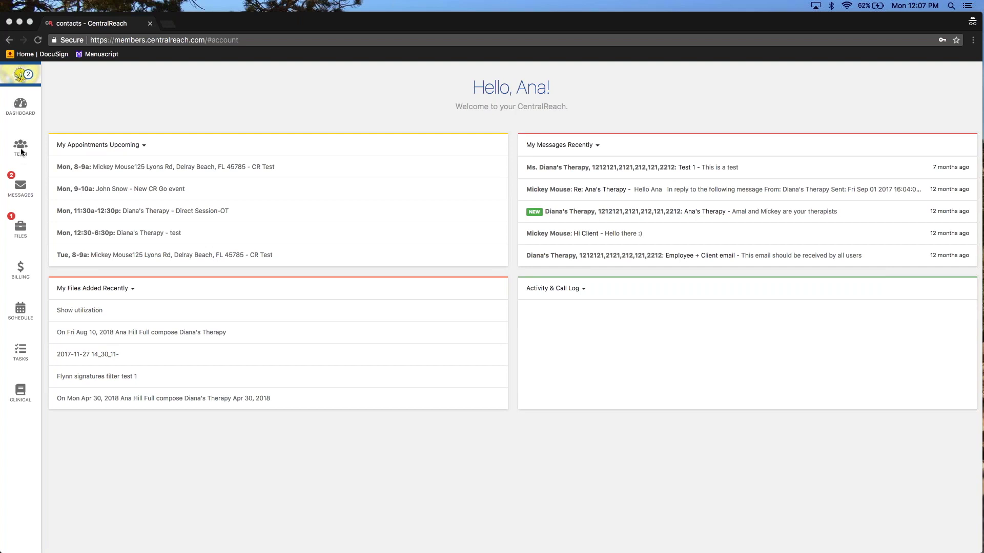
Tour the client portal's Team, Billing, Schedule, Tasks and Clinical learning trees pages
click(22, 151)
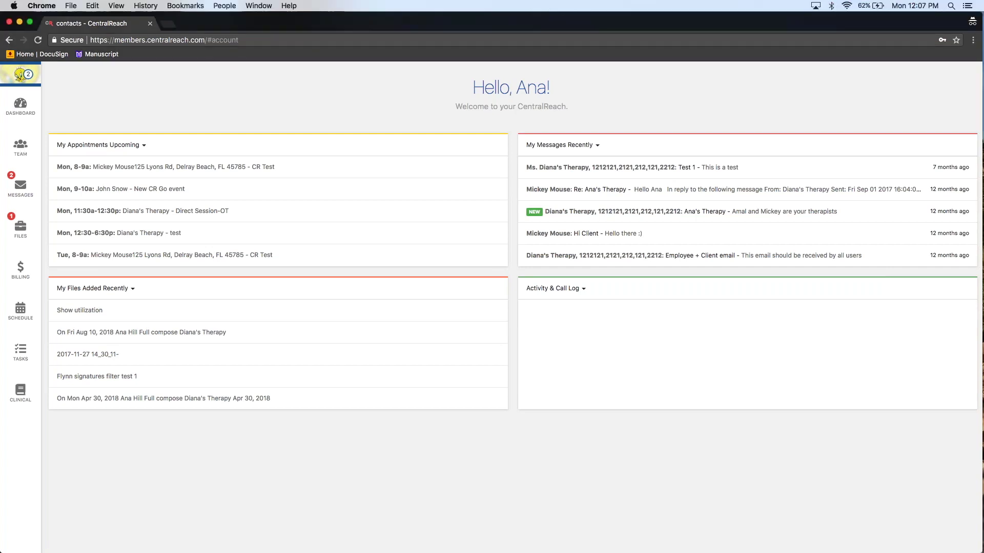
click(20, 147)
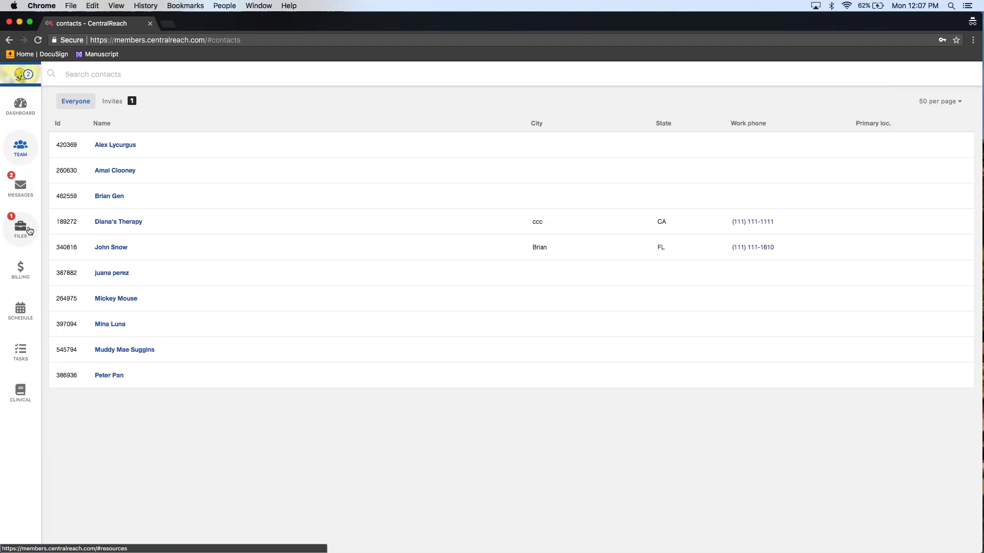
click(22, 264)
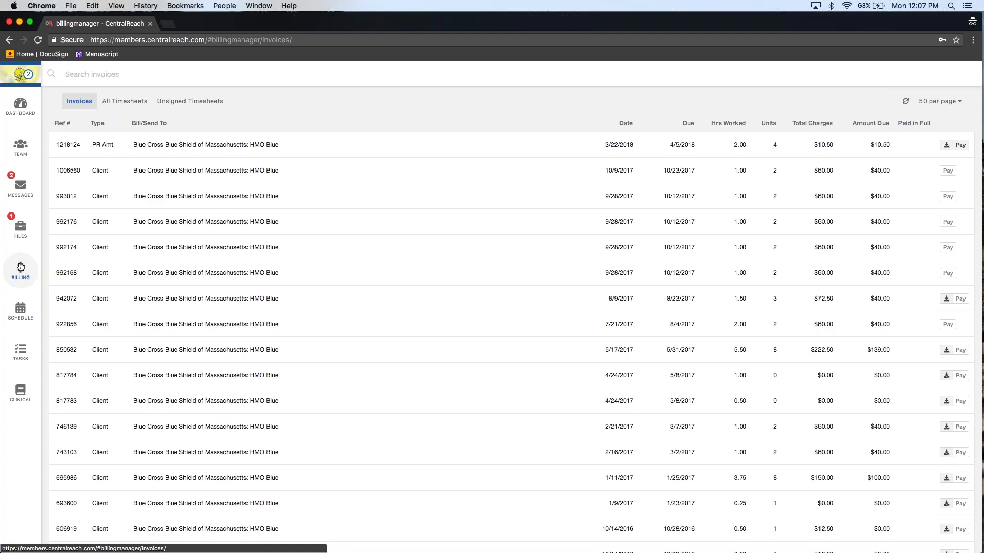
click(22, 300)
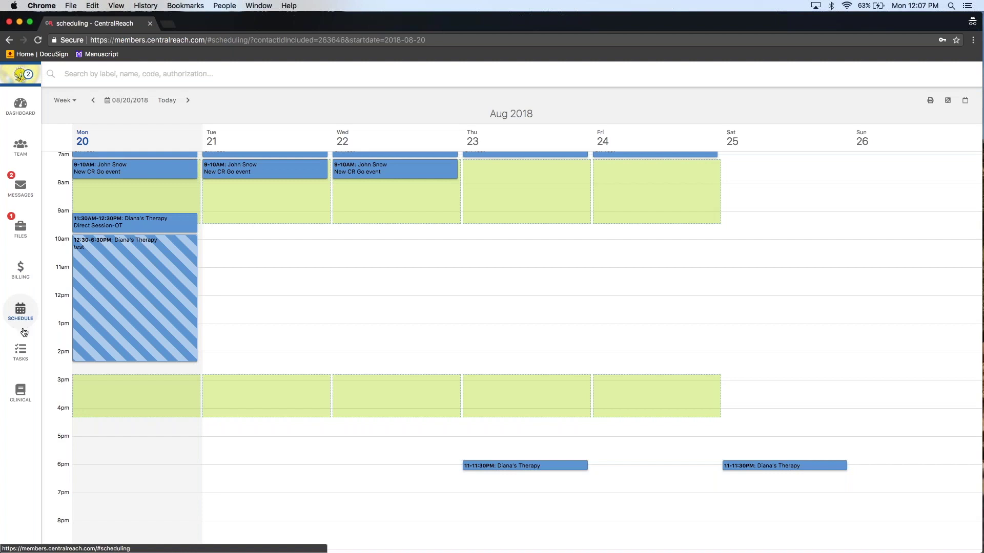
click(22, 354)
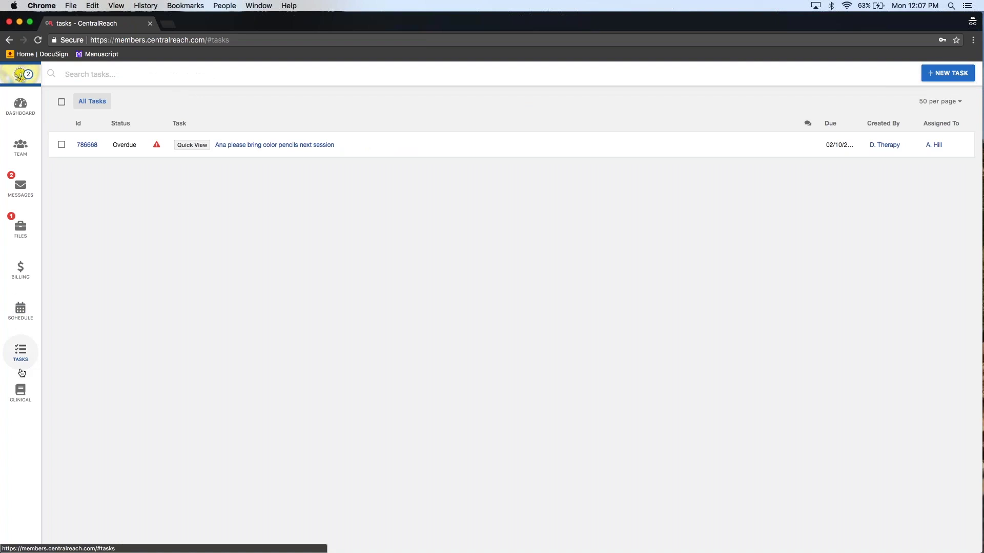
click(18, 397)
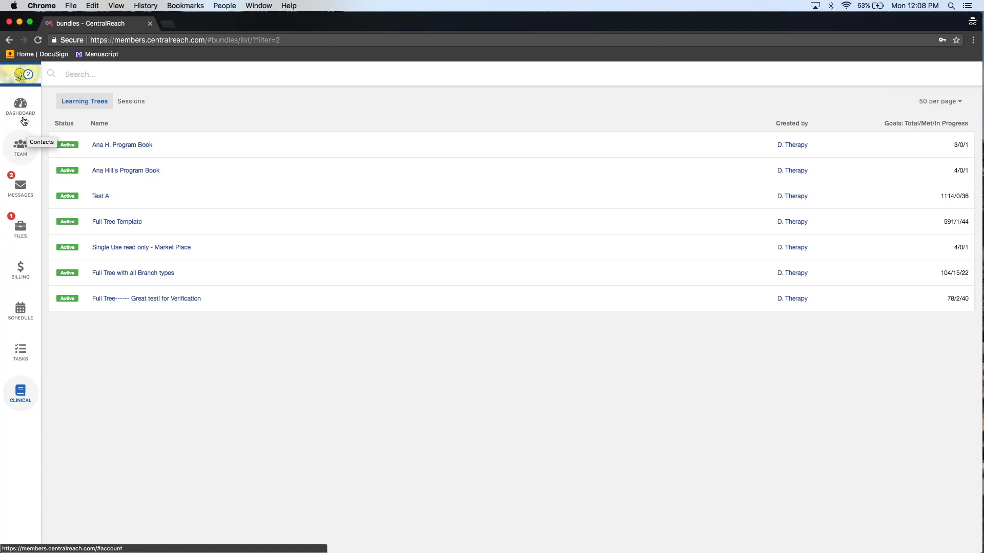
Return to the portal Dashboard and open the client's schedule for the week of August 20, 2018
click(20, 108)
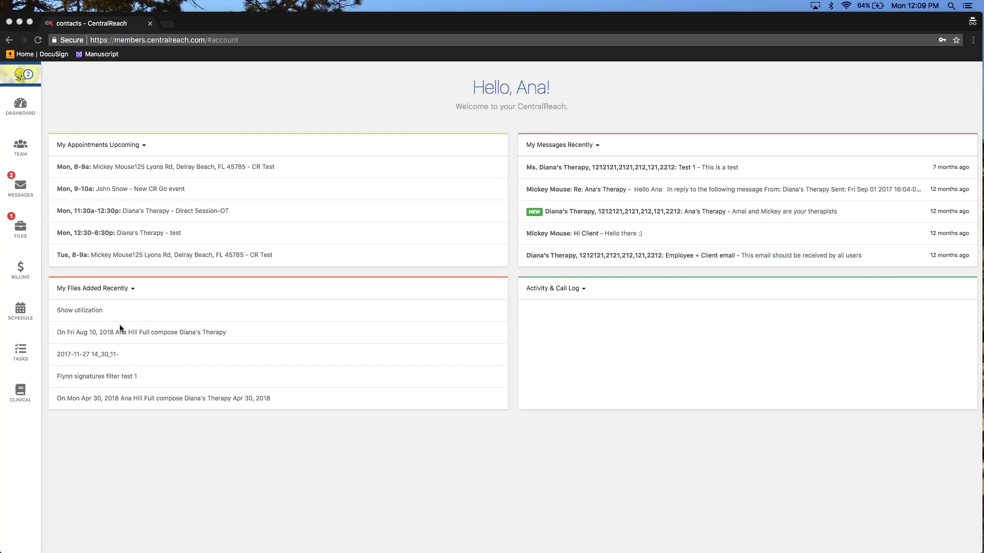
click(18, 312)
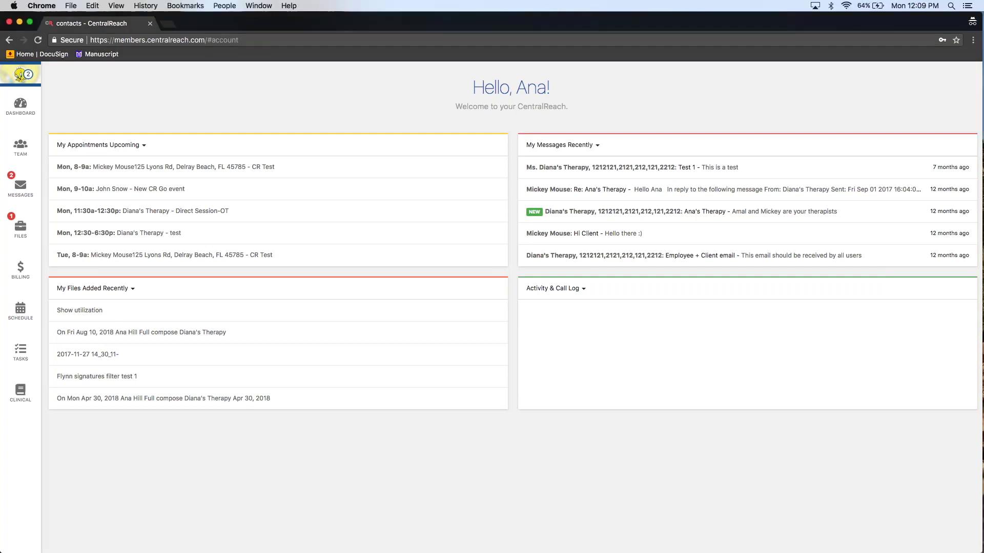
click(21, 318)
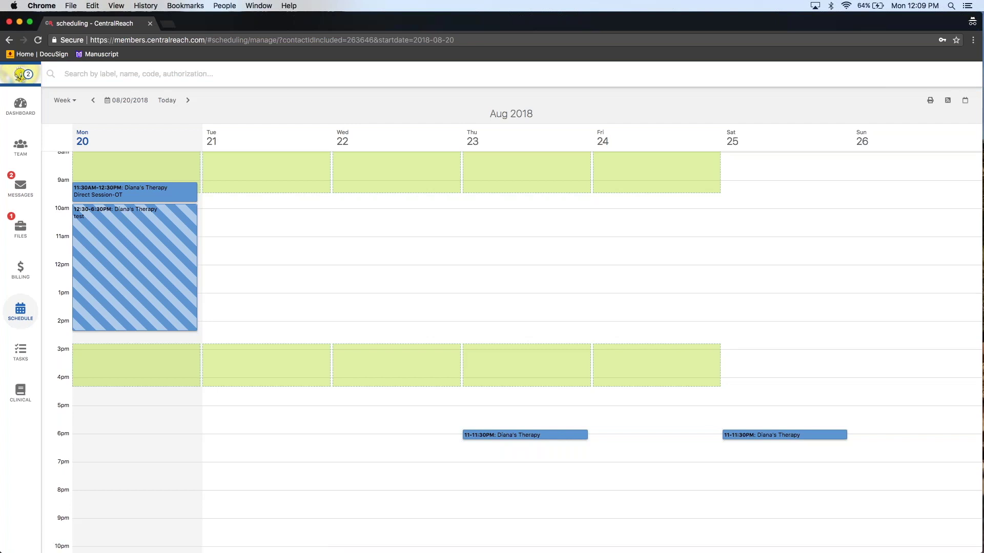
On the maximized provider calendar, create an appointment at 9:00 AM on Tuesday, August 21, 2018
key(super+grave)
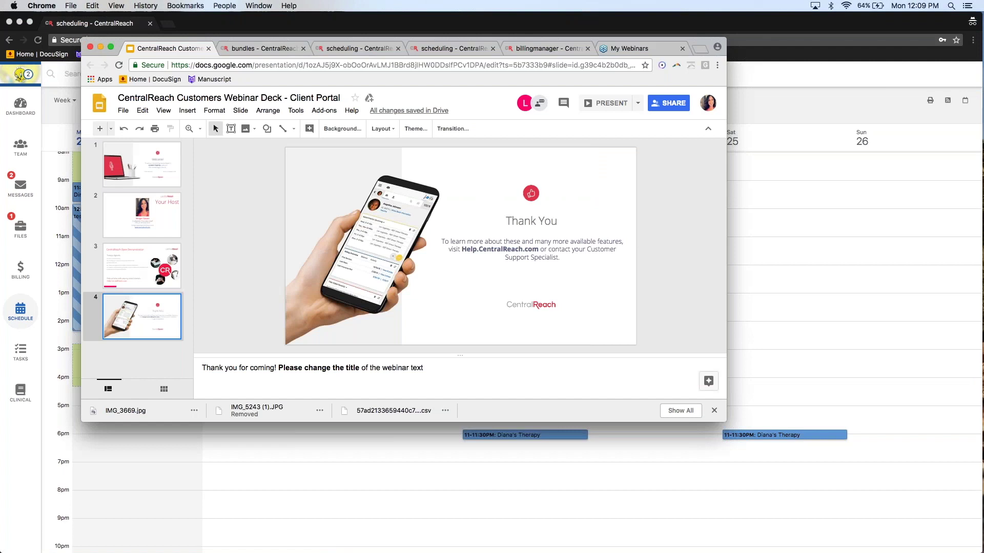
click(359, 49)
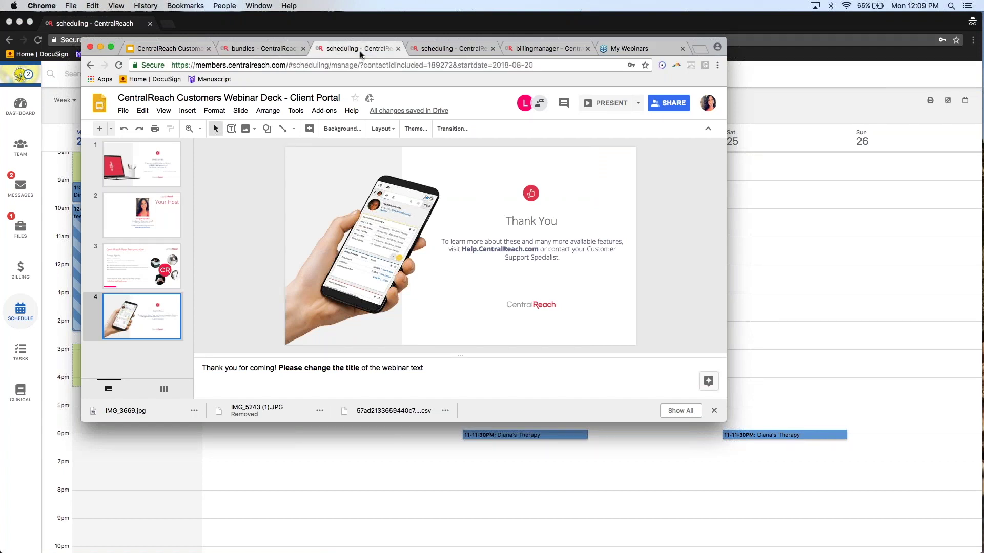
click(112, 47)
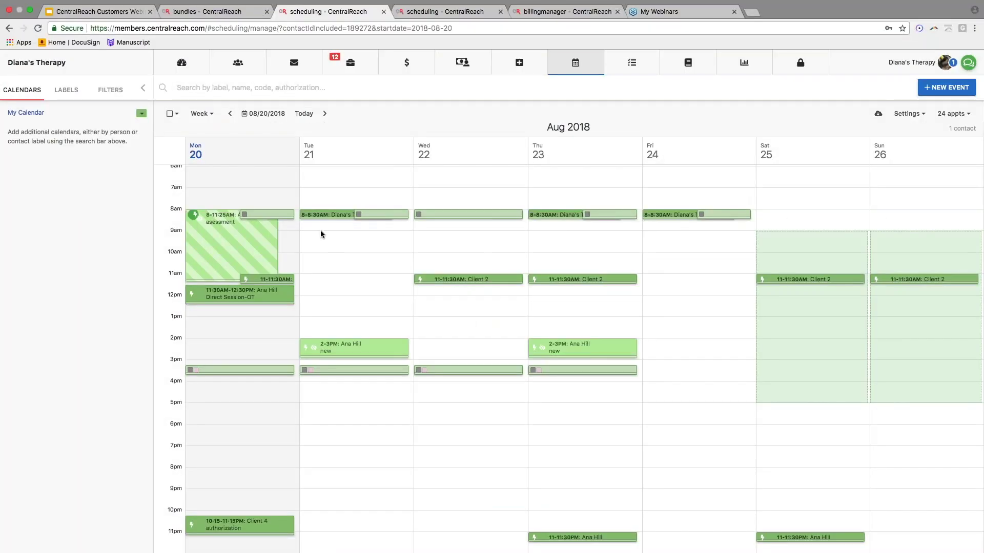
click(317, 238)
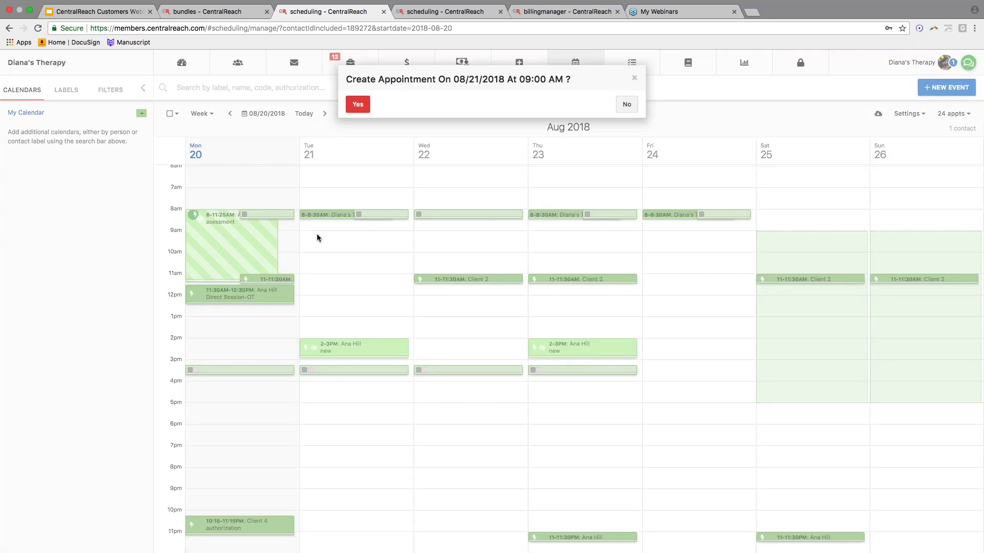
click(358, 104)
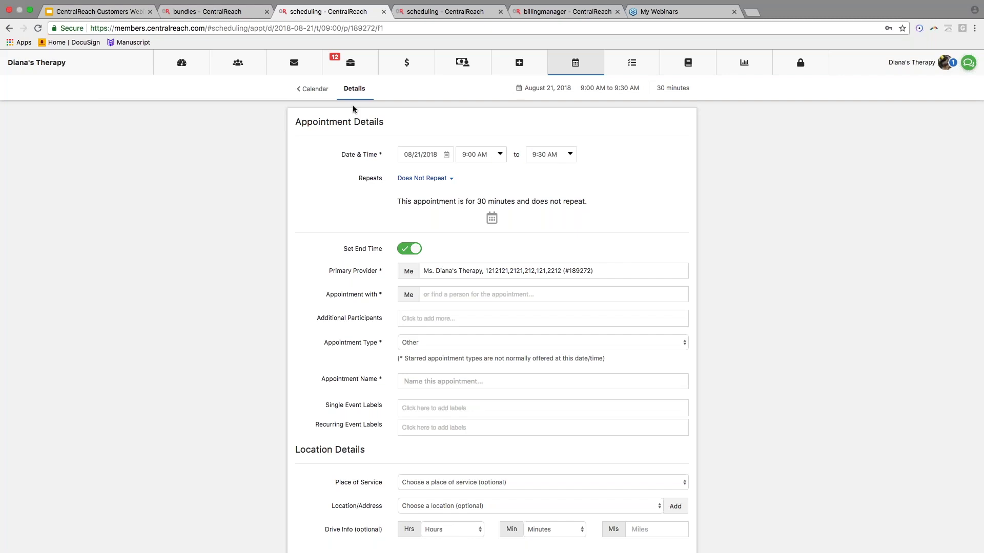
Search for the client and set them as the appointment's attendee
scroll(353, 107, down, 1)
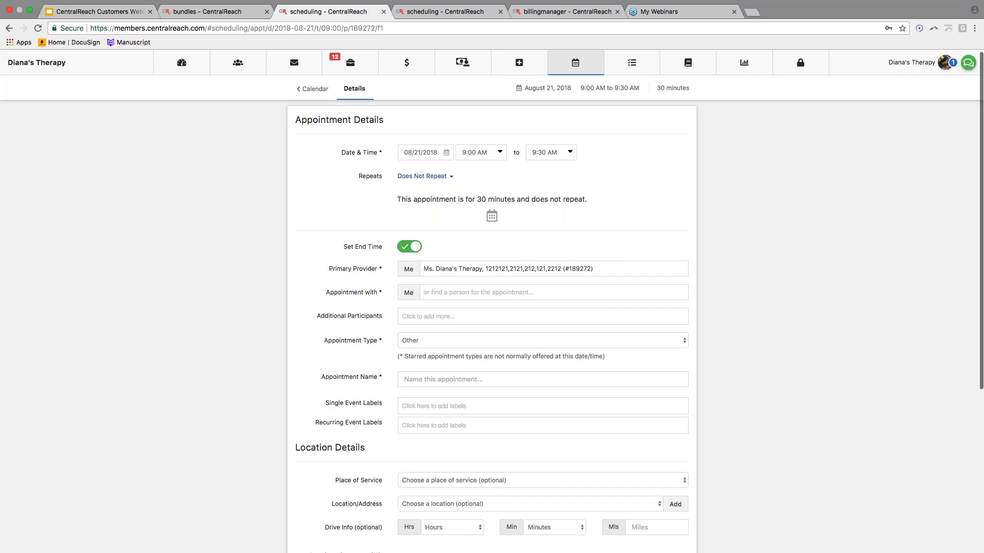
scroll(480, 273, down, 2)
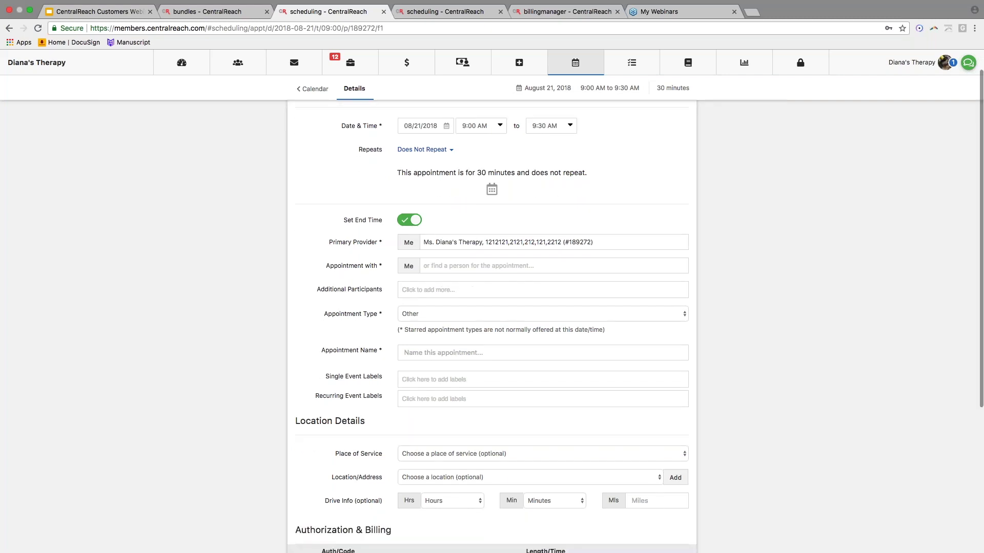
click(472, 270)
text(ana )
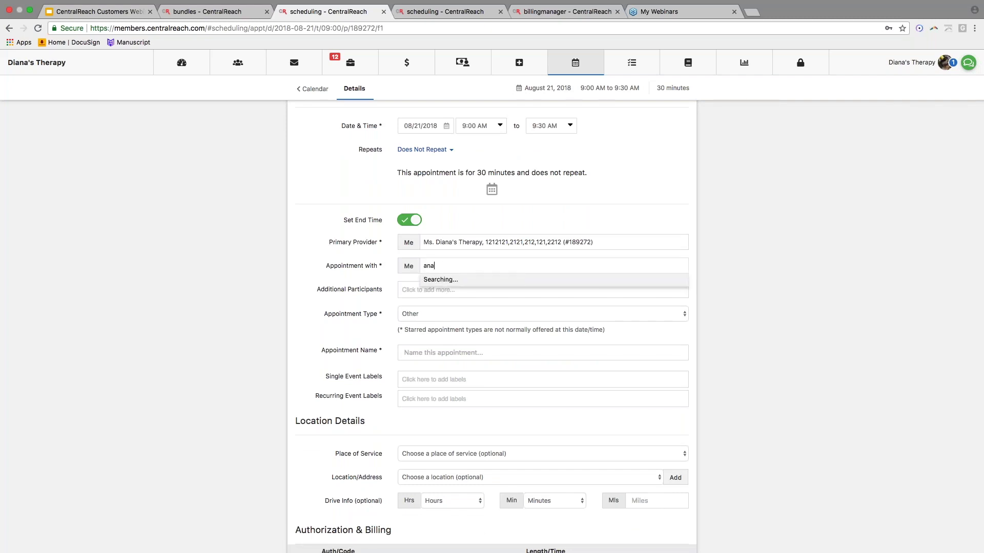
text(hi)
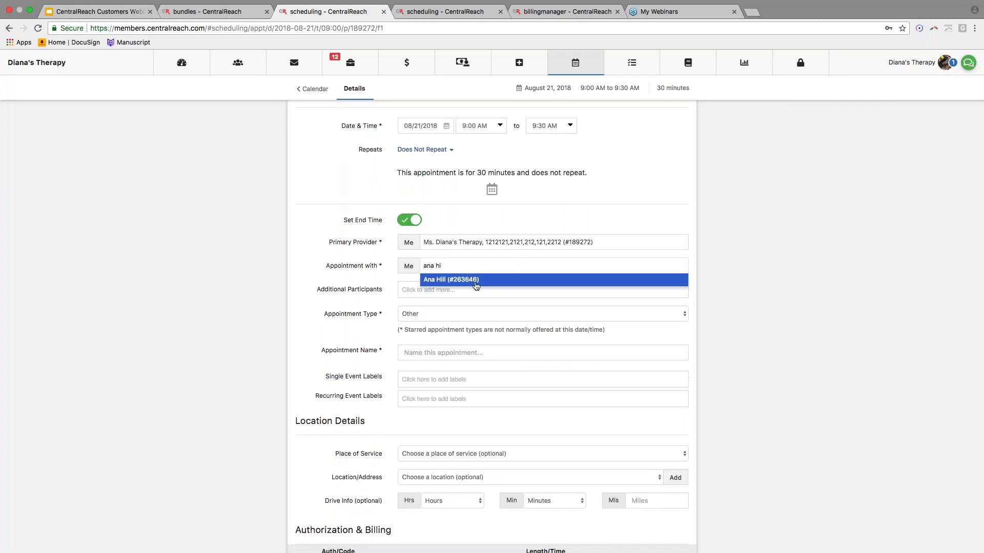
key(Return)
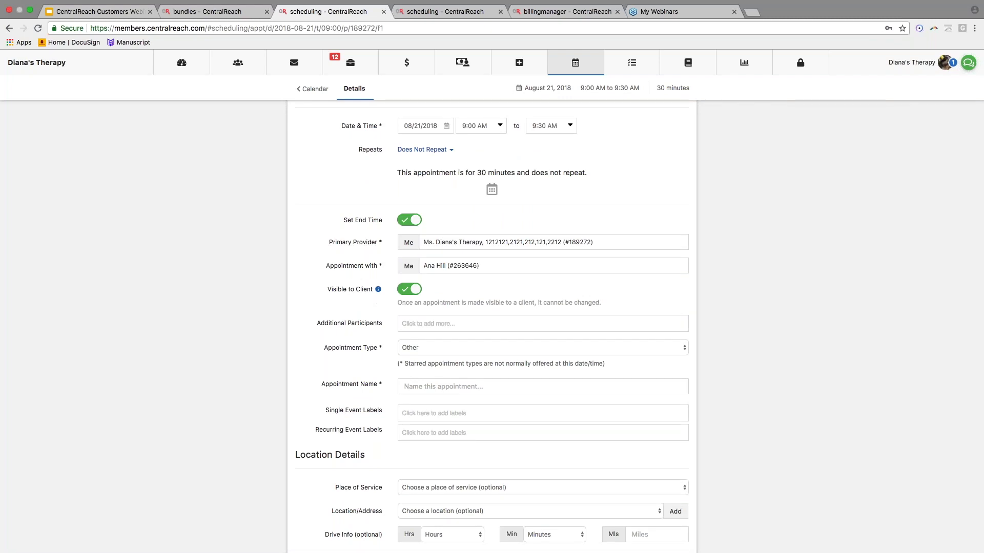
Turn Visible to Client off, set Appointment Type to 'new (*)', and save the appointment
click(412, 290)
click(412, 352)
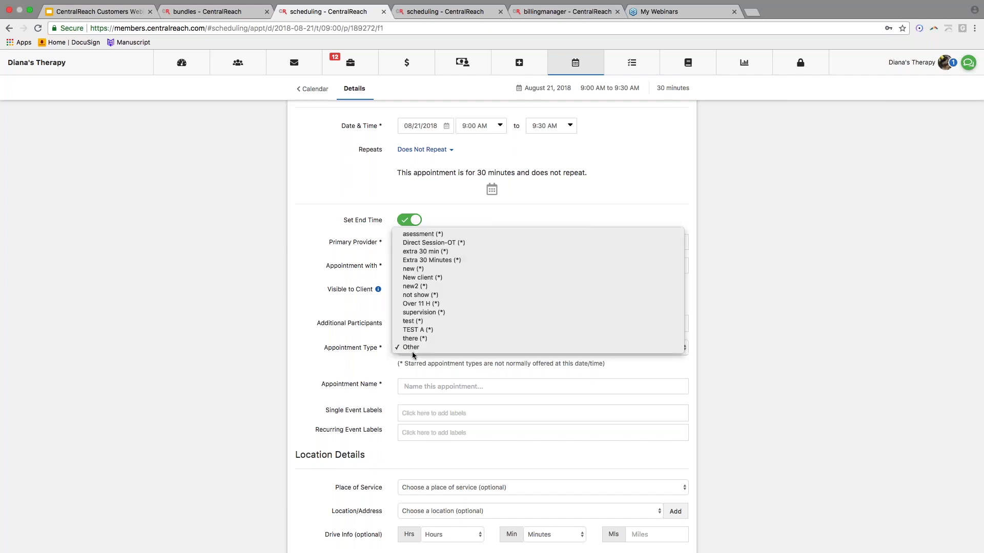
click(501, 264)
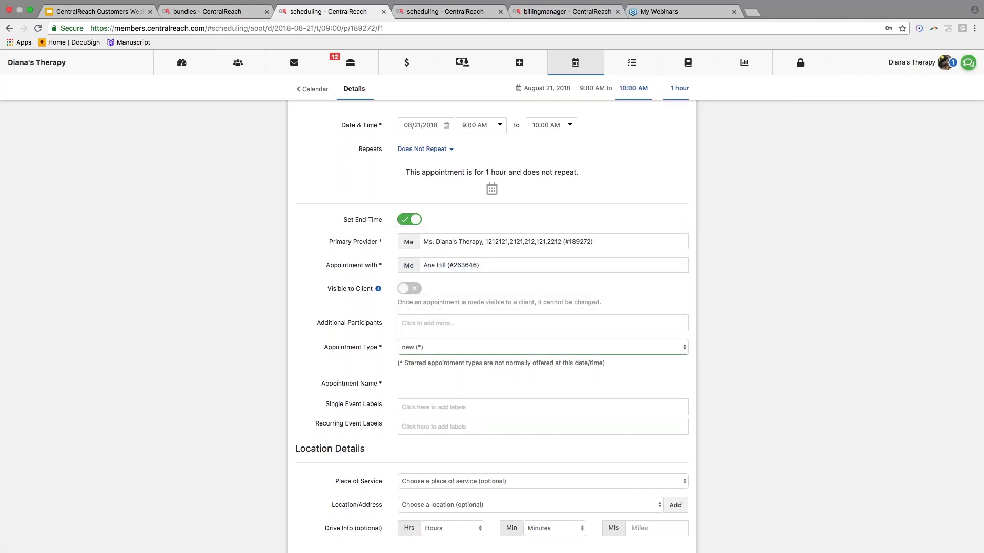
scroll(501, 264, down, 5)
click(331, 514)
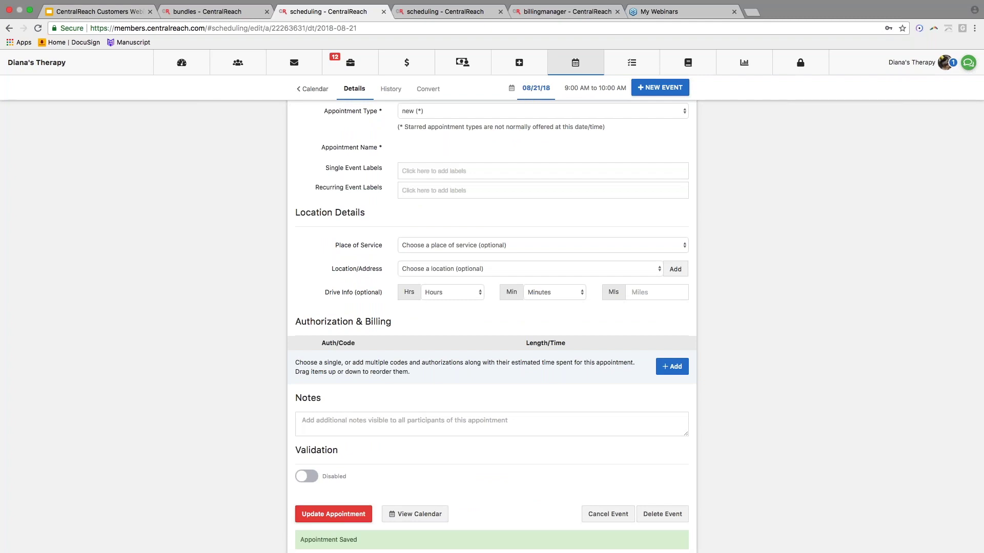
Check appointment client-visibility in the grid view, selecting the 08/20 assessment, then return to My Calendar
mouse_move(563, 58)
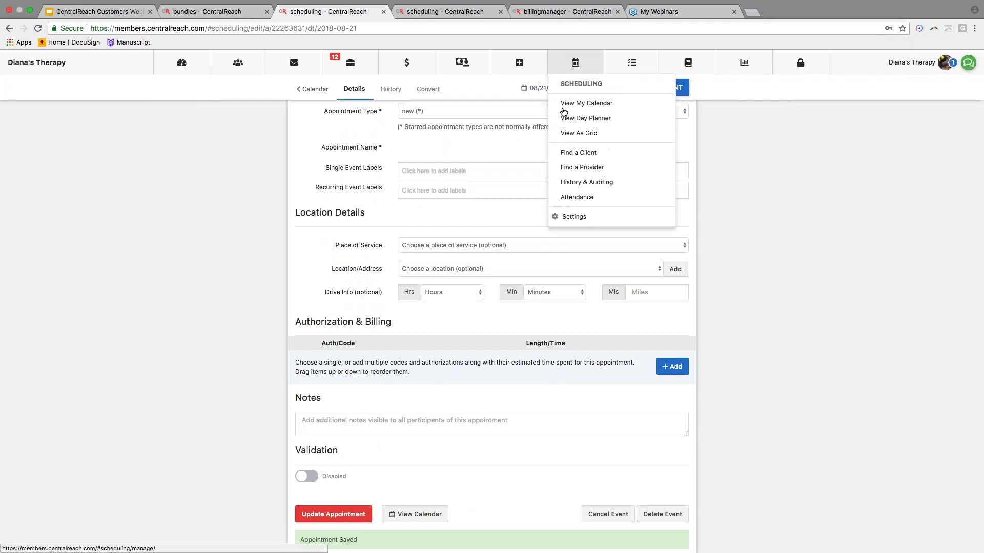
click(568, 134)
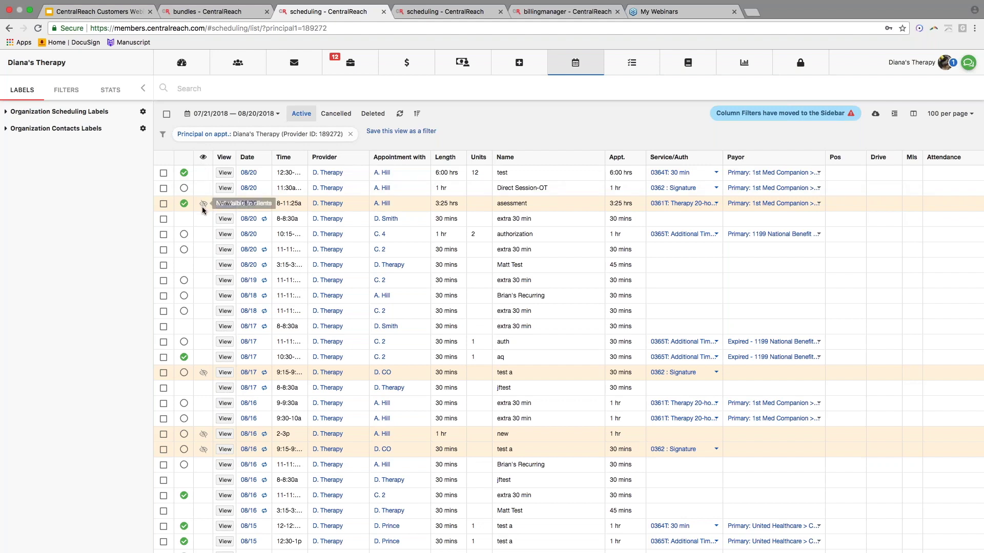
mouse_move(200, 208)
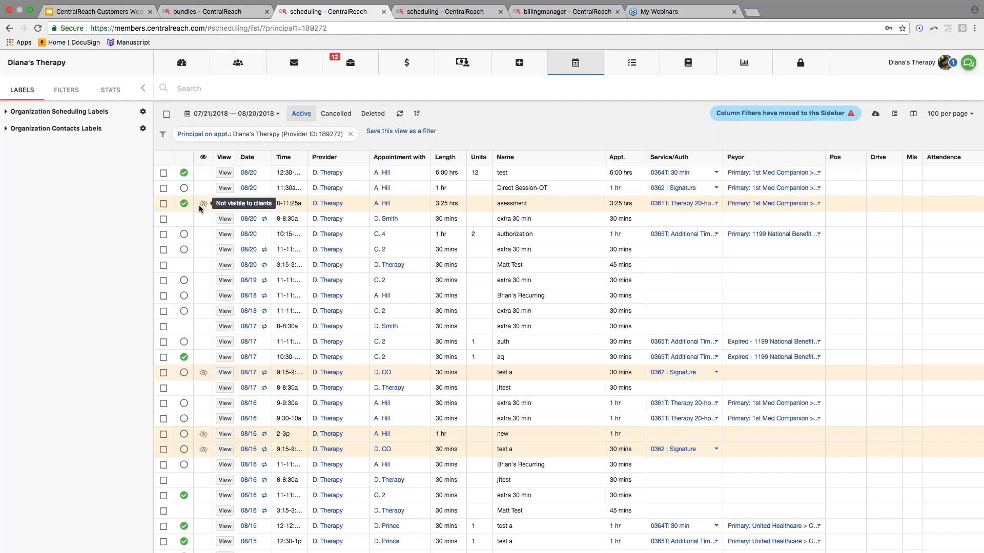
click(163, 203)
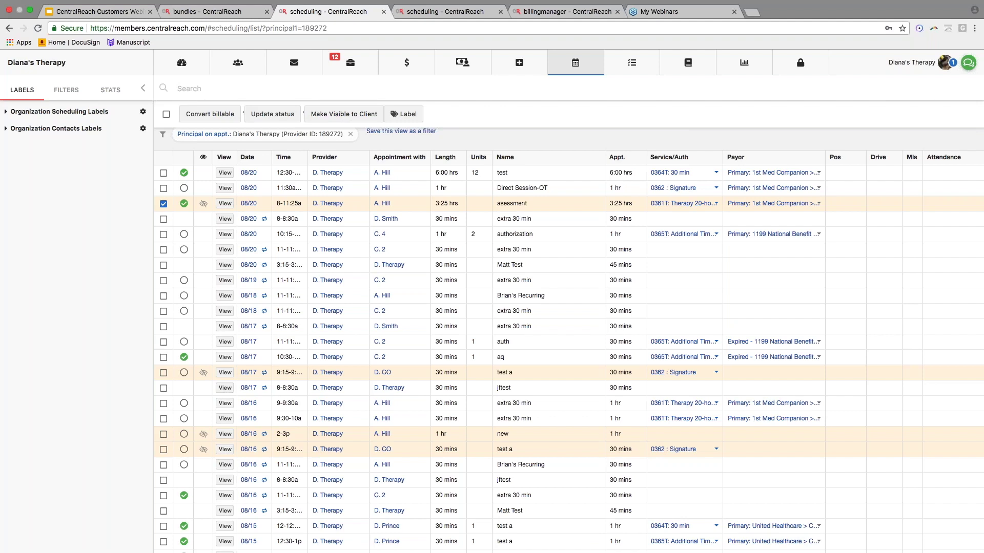
mouse_move(563, 67)
click(576, 102)
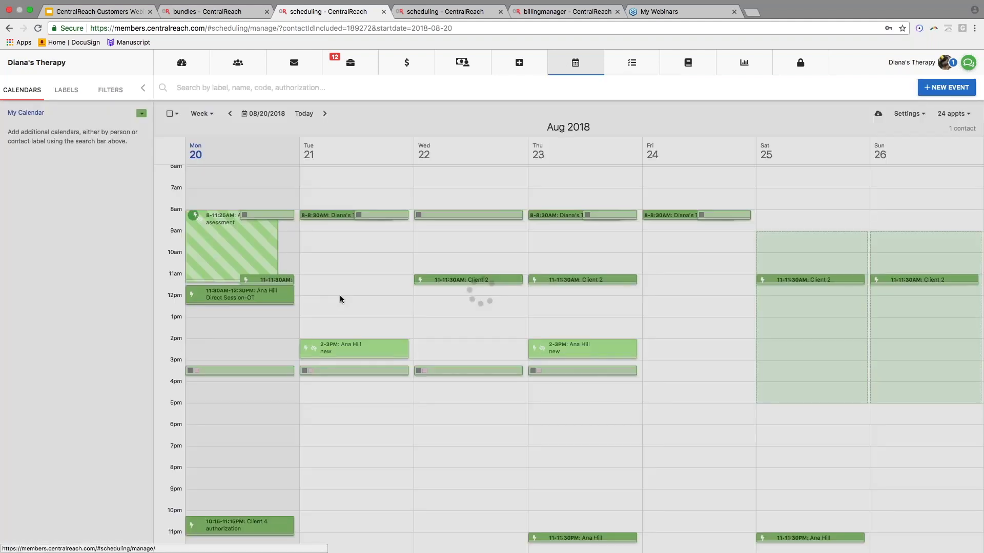
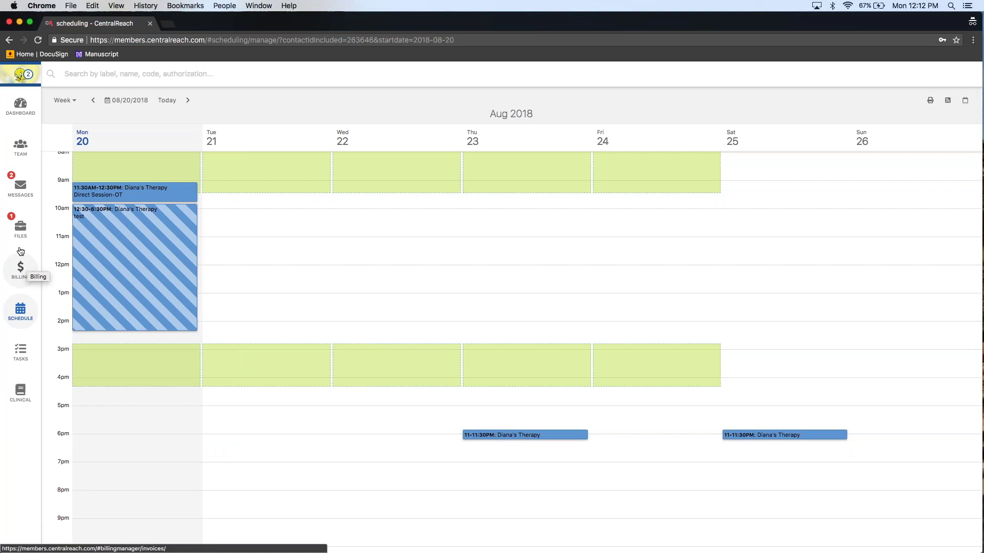
Filter the client's Billing timesheets to Unsigned Timesheets, showing the single 8/20/18 0364T entry
click(20, 269)
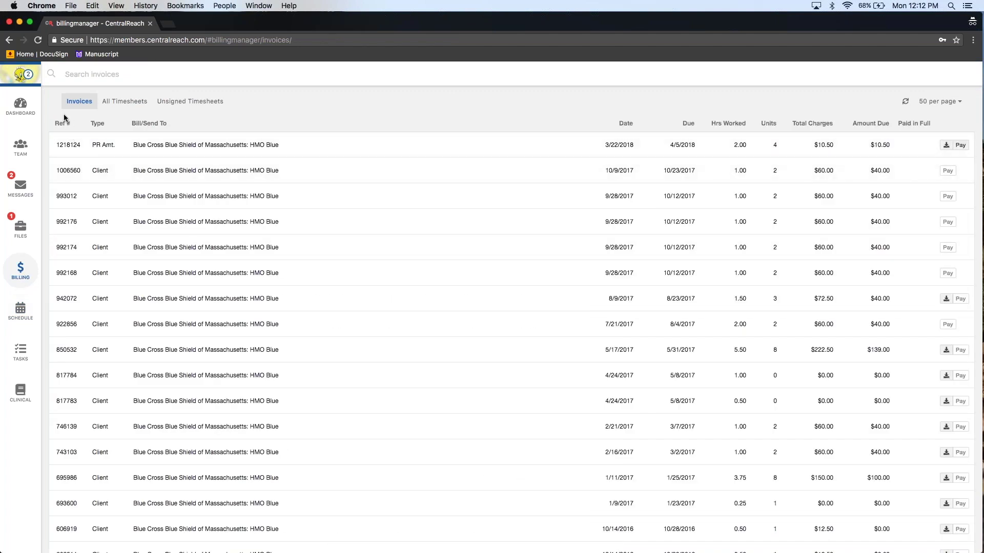
click(126, 103)
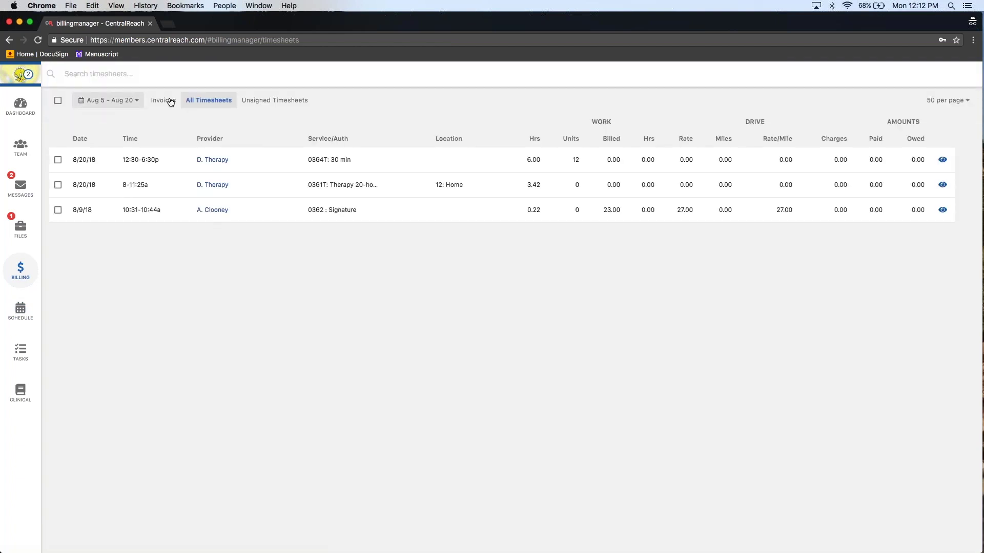
click(270, 101)
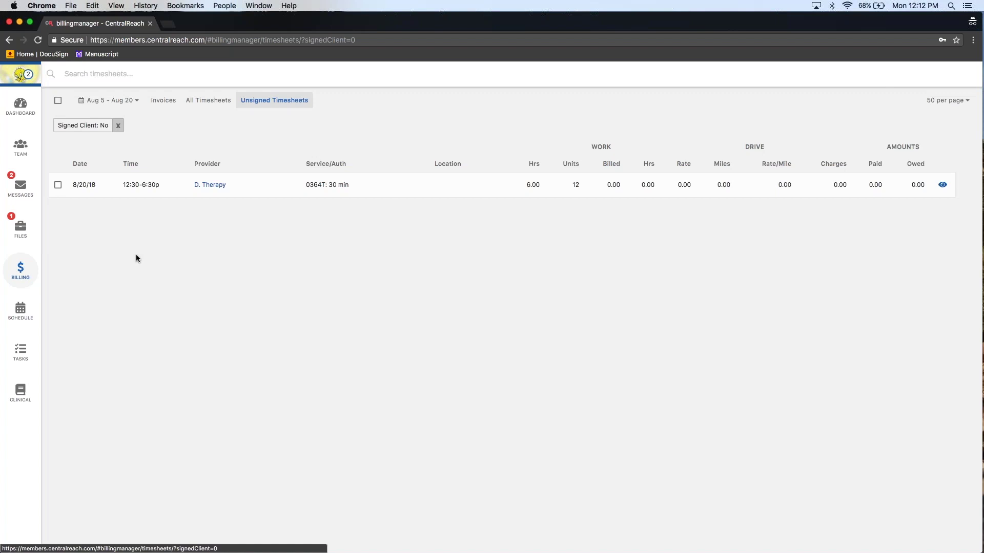
Select the 8/20/18 timesheet for signing and draw the client's signature on the pad
click(58, 186)
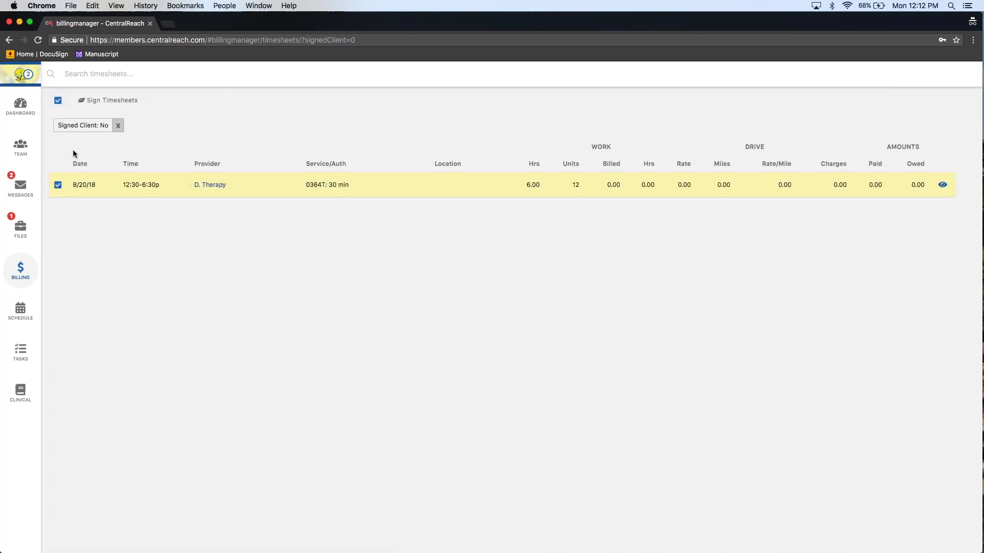
click(112, 103)
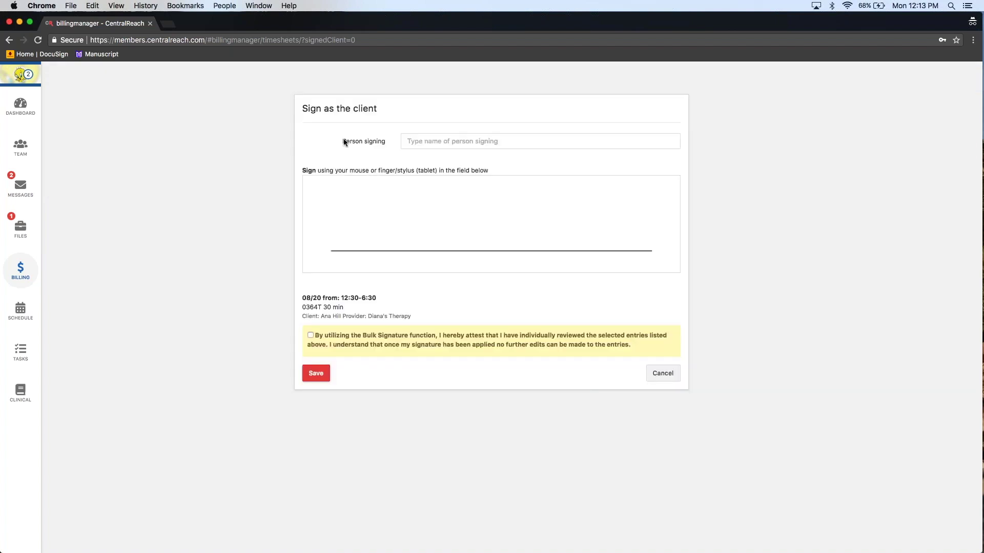
drag(322, 212, 368, 192)
drag(413, 215, 583, 230)
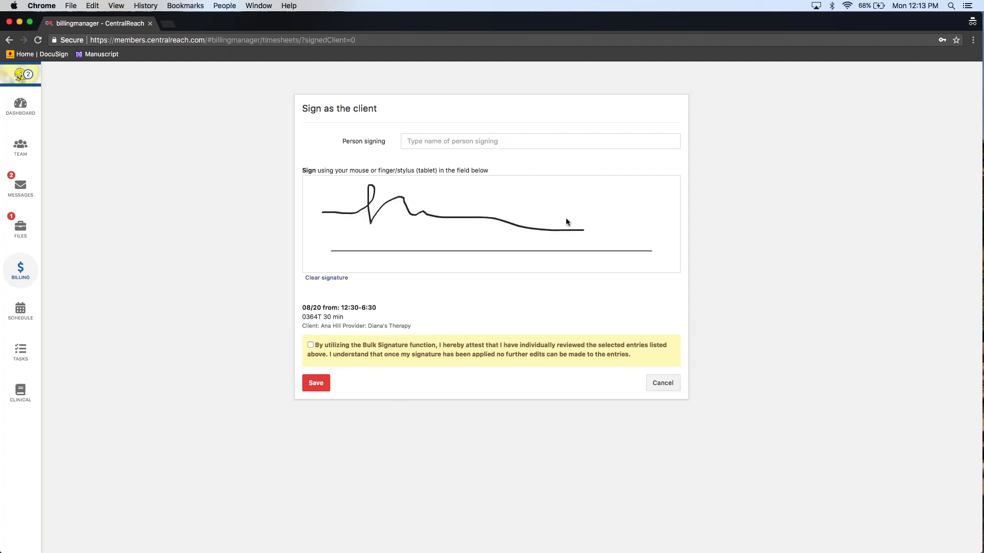
Enter the signer's full name, accept the bulk signature attestation and save
click(500, 144)
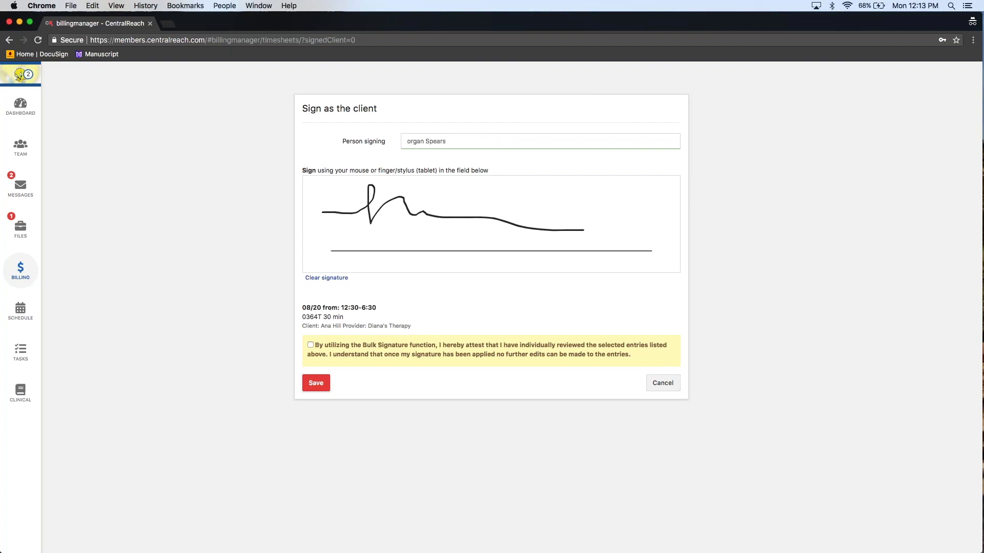
key(super+Left)
text(M)
click(311, 343)
click(312, 388)
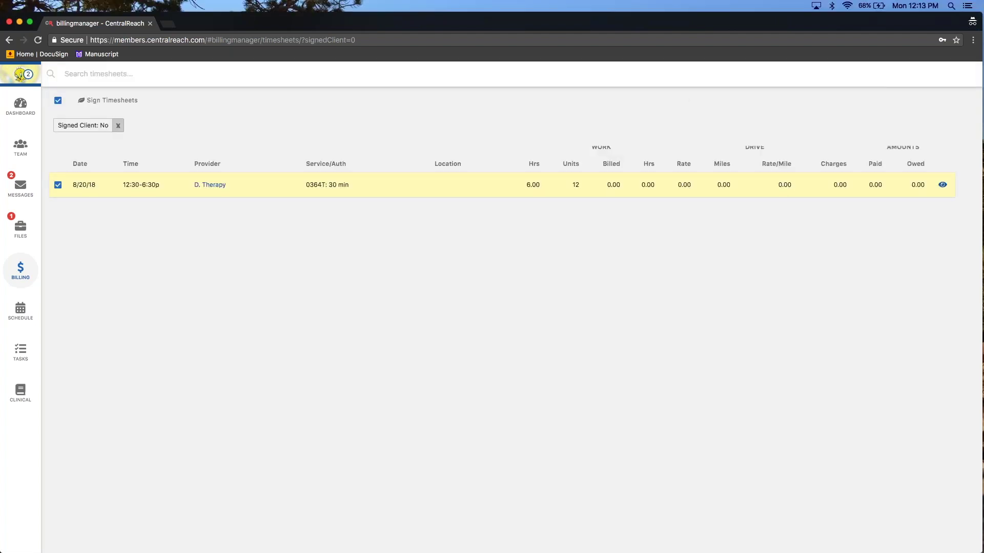
click(49, 32)
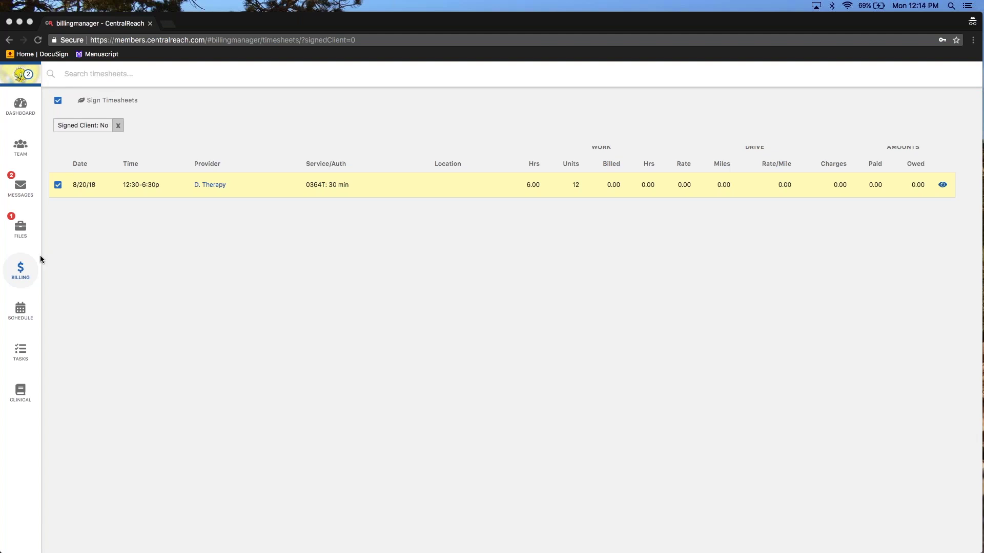
Return to Billing and open the Pay form for invoice 1218124 ($10.50)
click(17, 270)
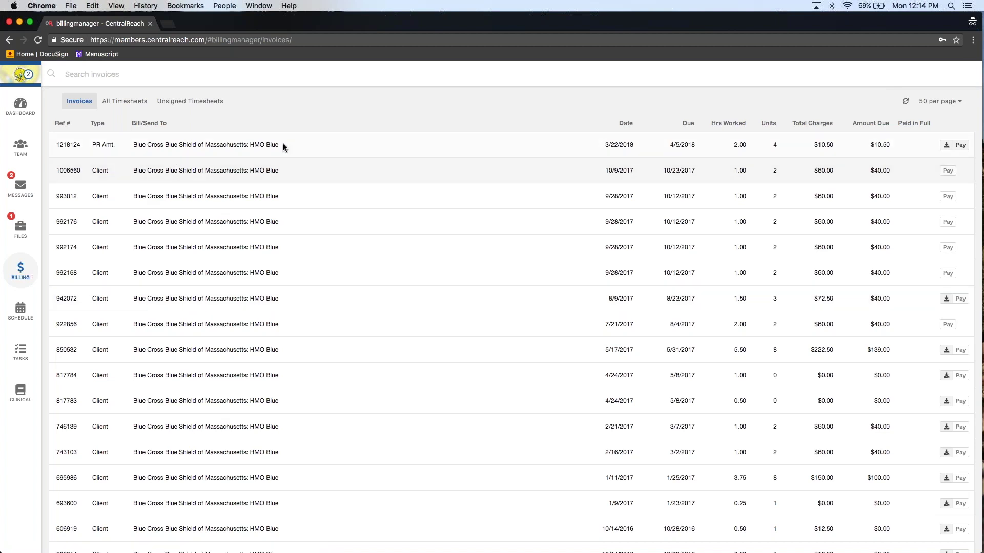
click(959, 147)
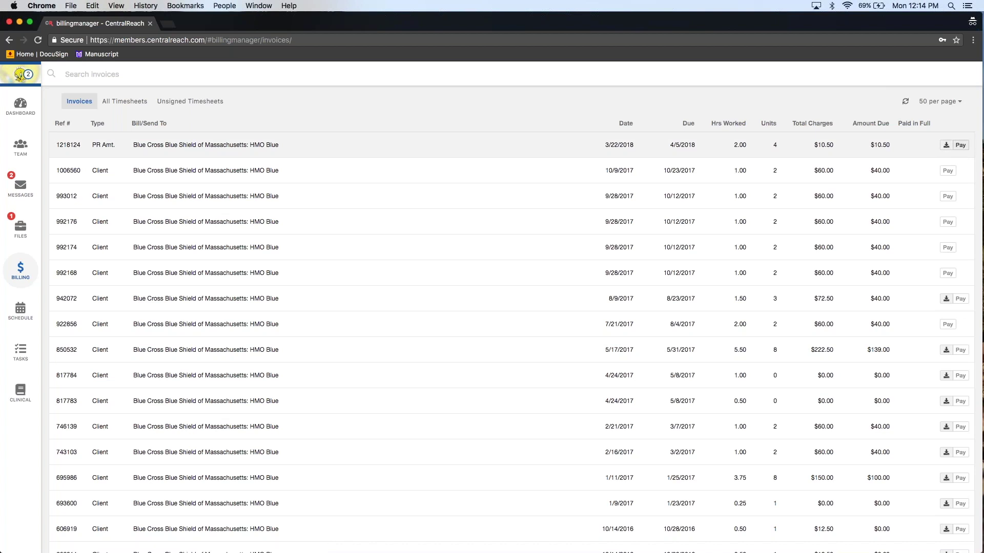
click(962, 147)
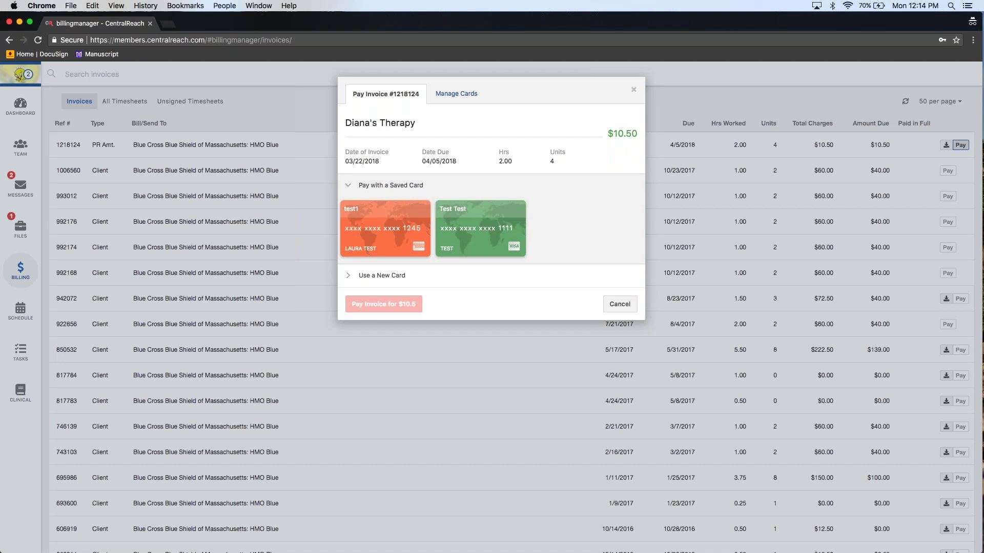
Check the Manage Cards list, pick the test1 card, then cancel the $10.50 payment
click(452, 98)
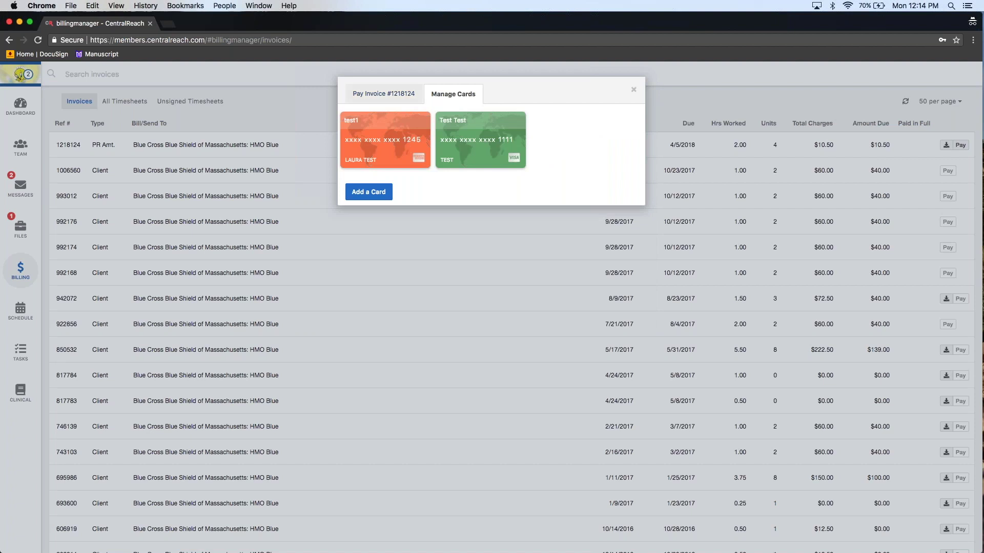
click(383, 93)
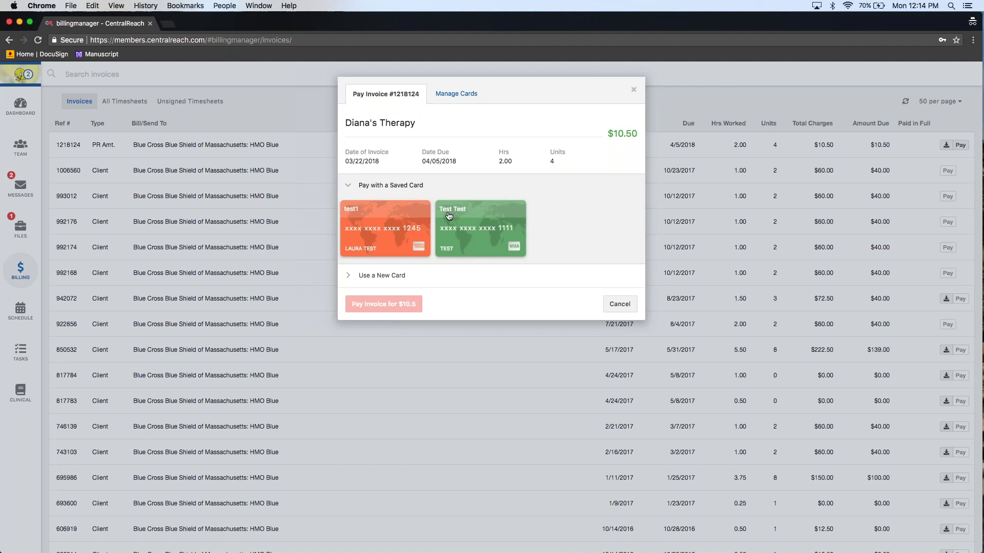
click(392, 229)
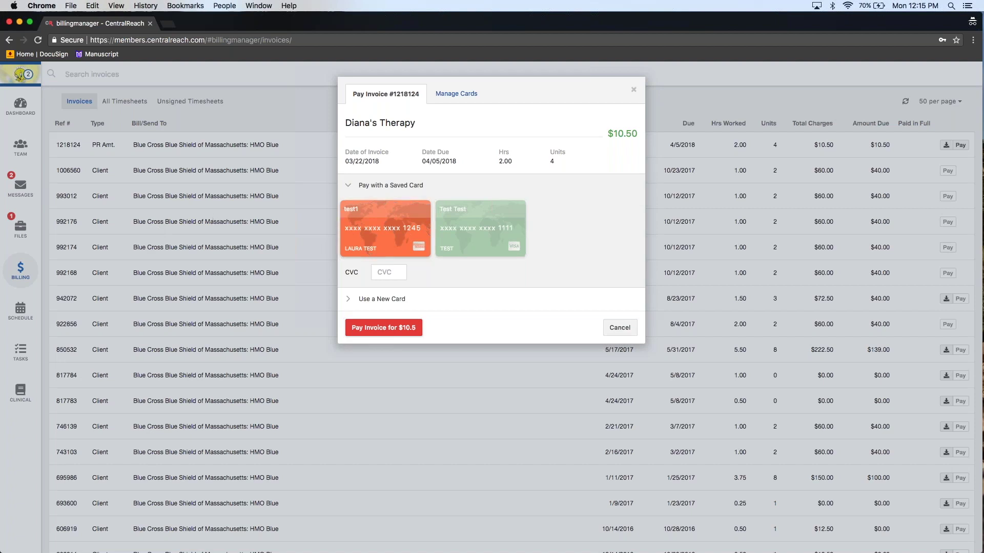
click(614, 331)
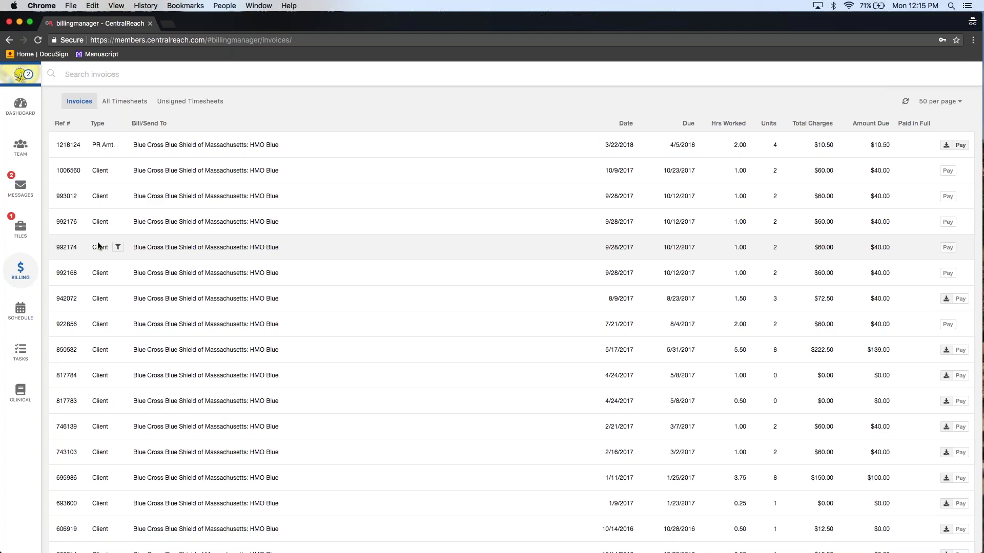
Browse the client's Files, then switch to the Team contacts page
click(18, 233)
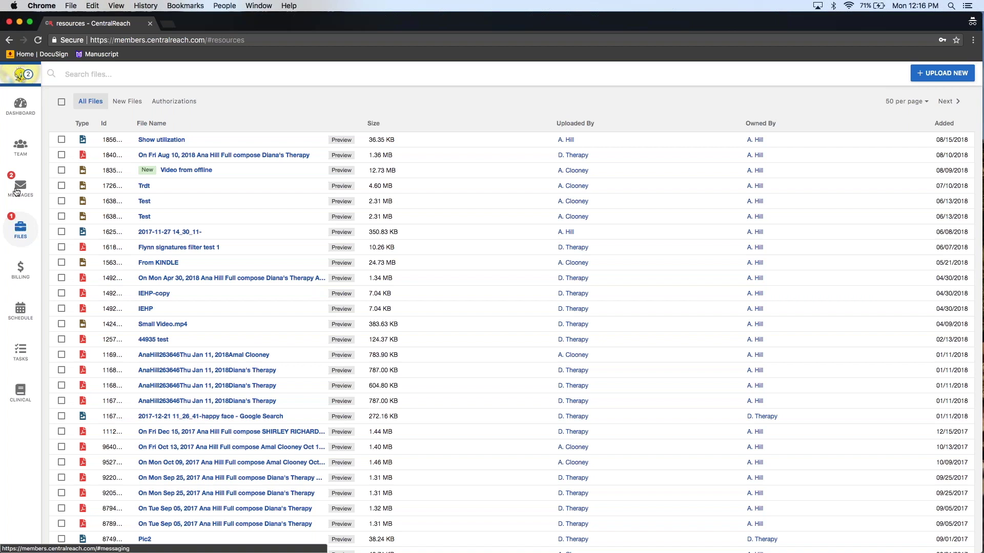
click(21, 148)
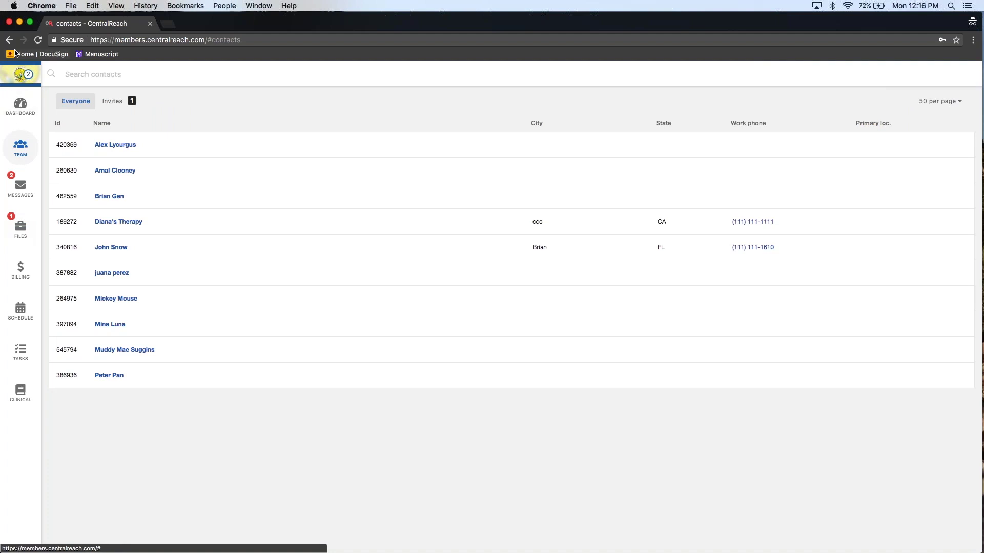
Minimize the client portal window and switch to the admin window's Permissions page
click(19, 22)
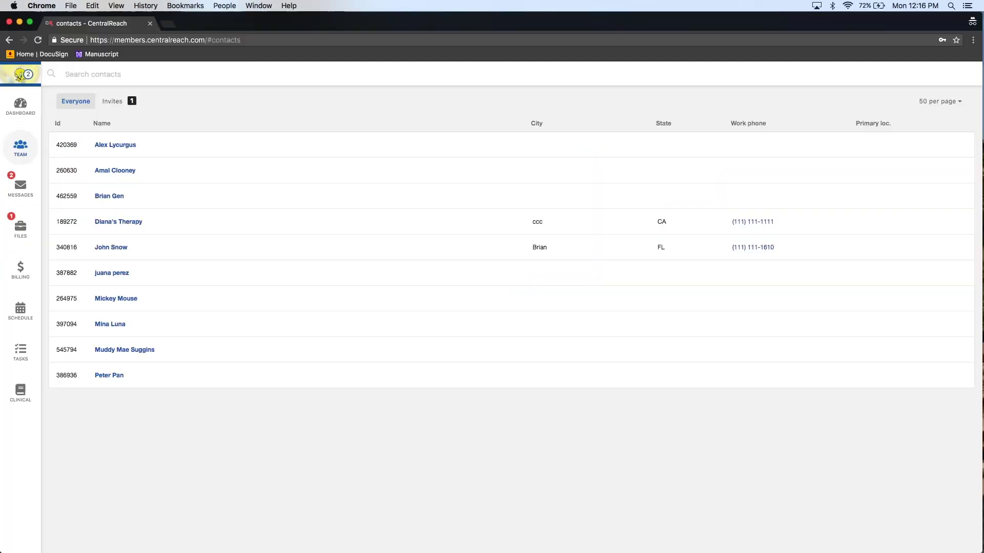
key(super+Tab)
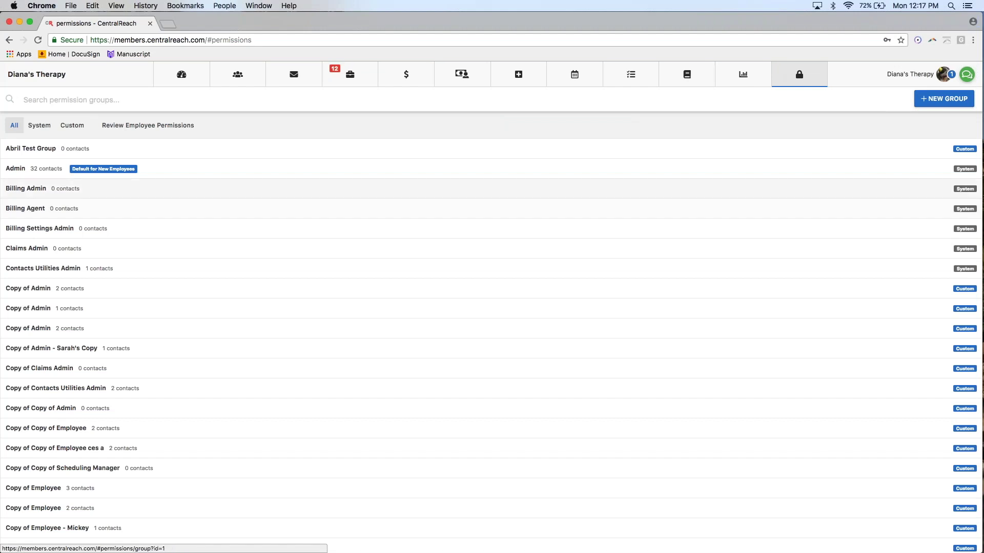
Scroll to the Hidden Contacts permission group and view its Permissions settings
scroll(89, 321, down, 1)
scroll(89, 321, down, 10)
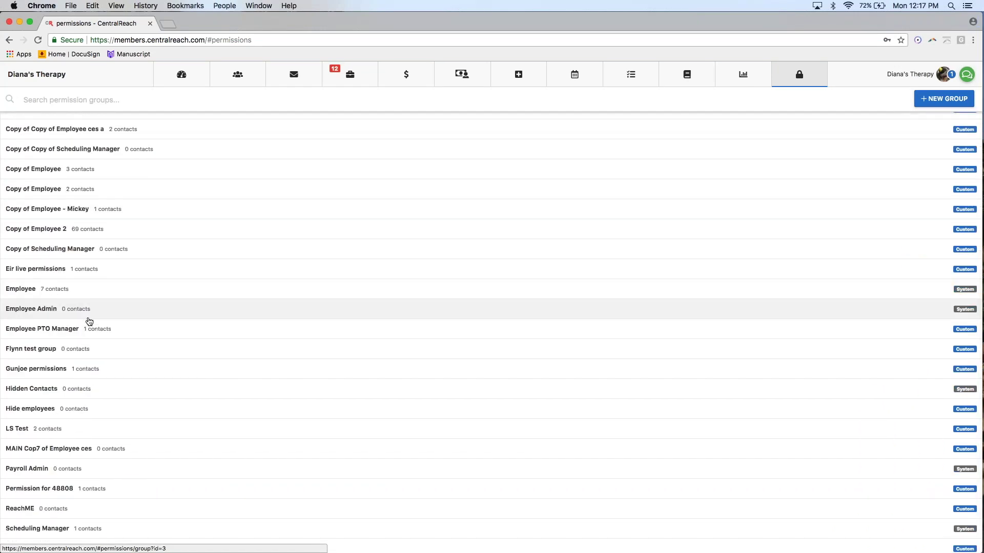
click(68, 370)
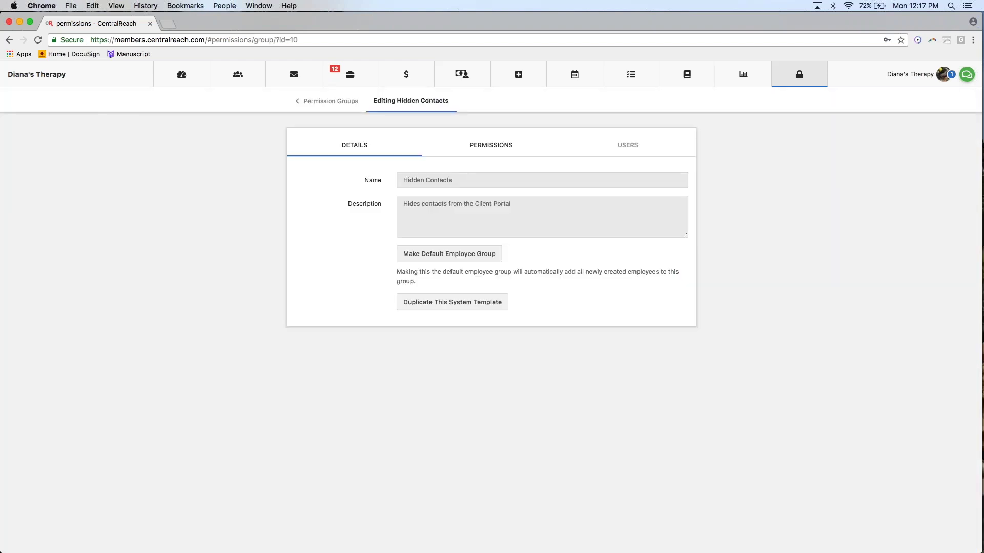
click(490, 149)
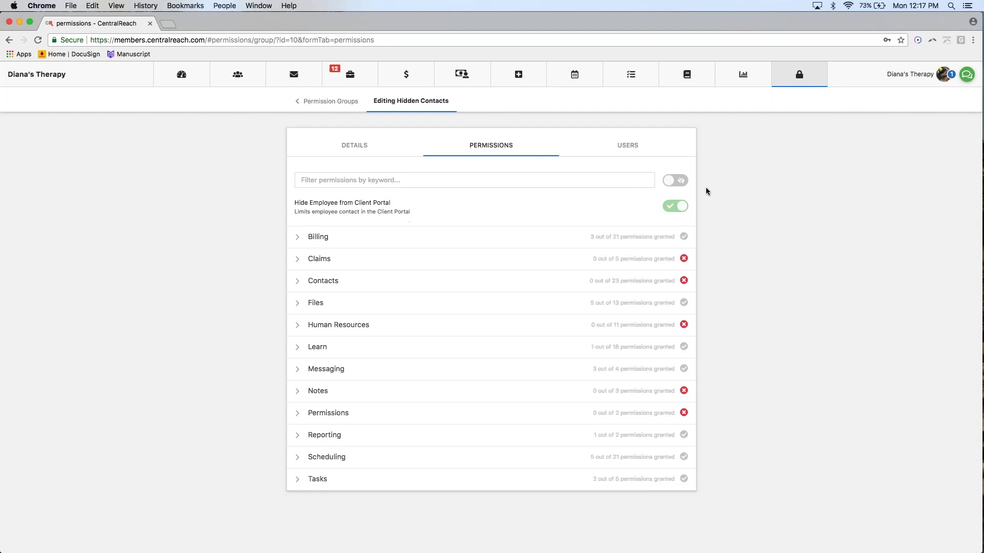
Search the employee by name under Users and add them to the Hidden Contacts group
click(625, 149)
click(336, 312)
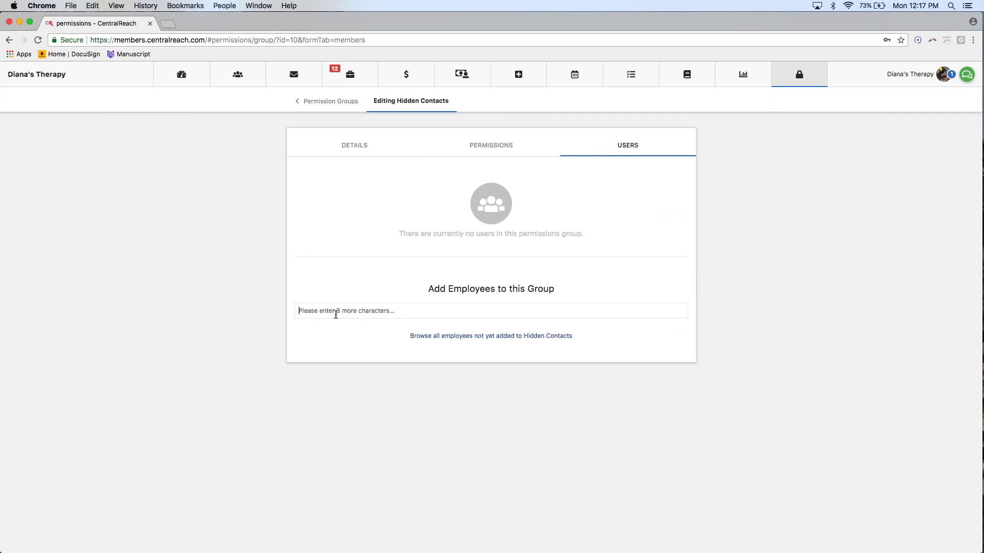
text(muddy)
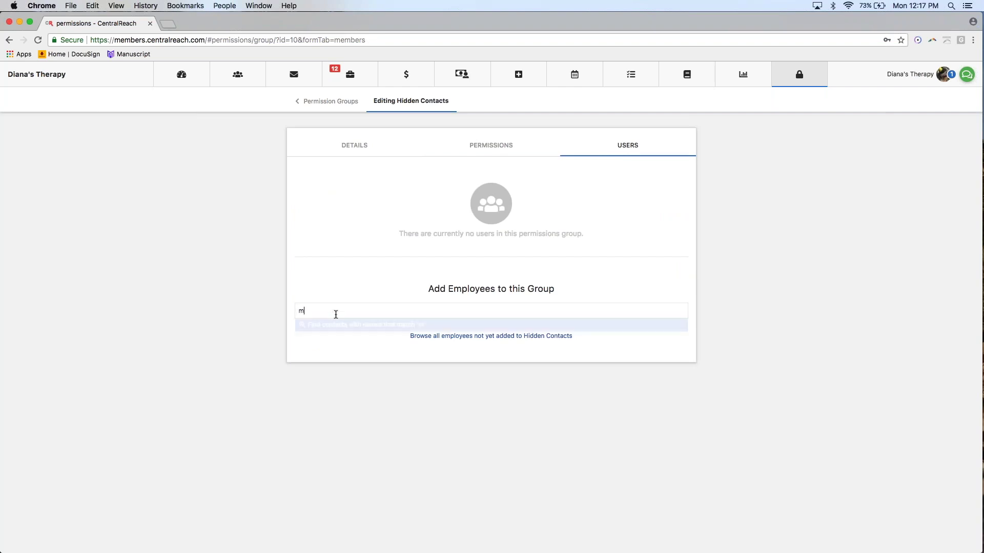
click(304, 370)
click(341, 351)
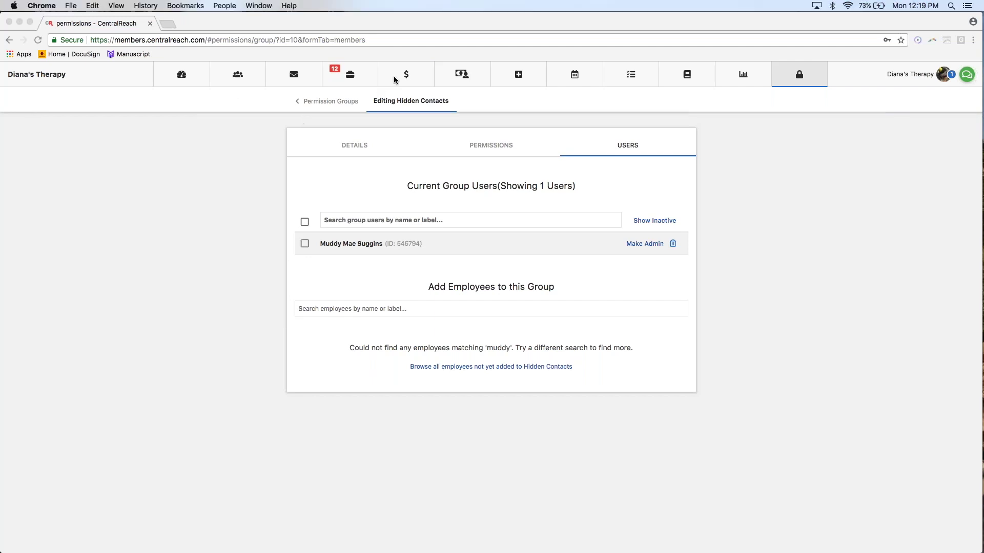
Open the organization's invoice list with the date range set to Last Month
mouse_move(405, 77)
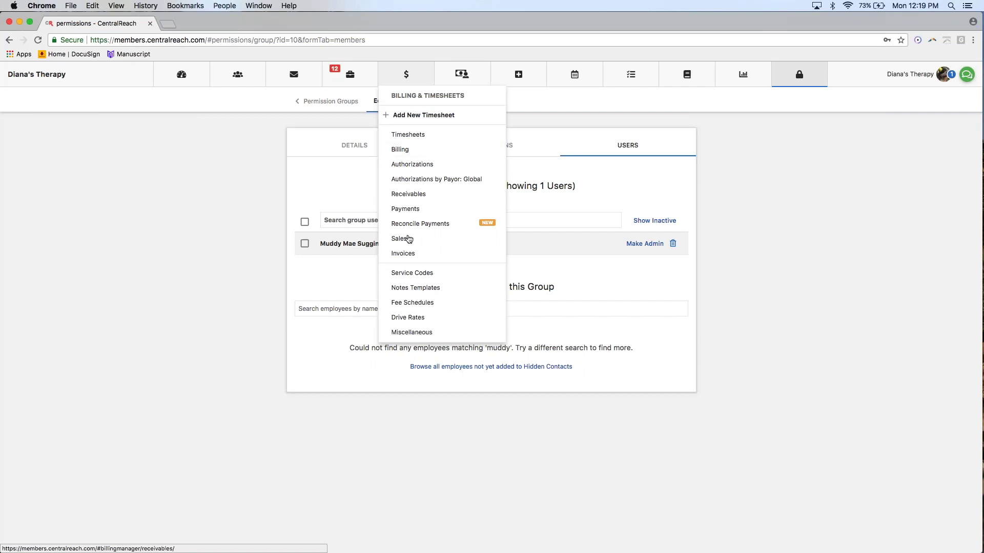
click(404, 255)
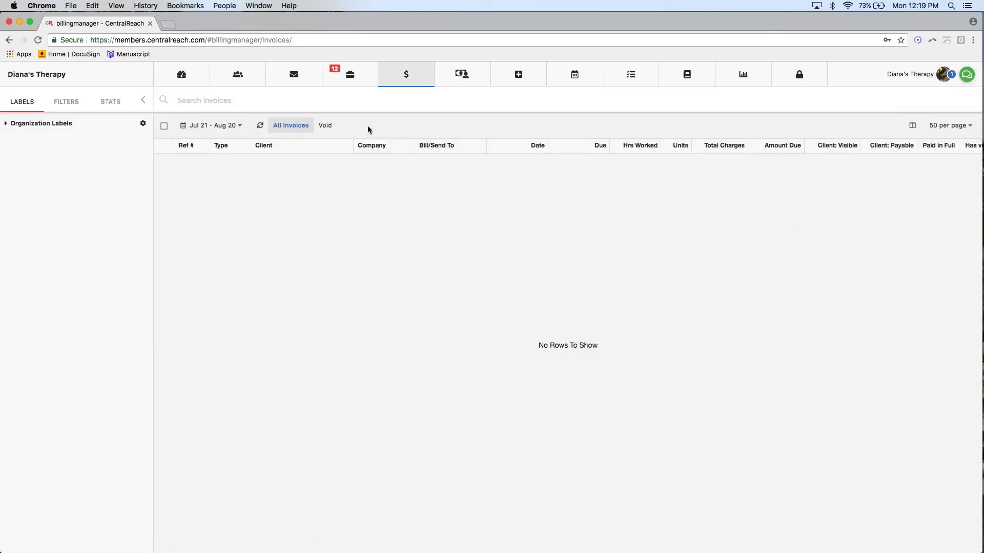
click(211, 126)
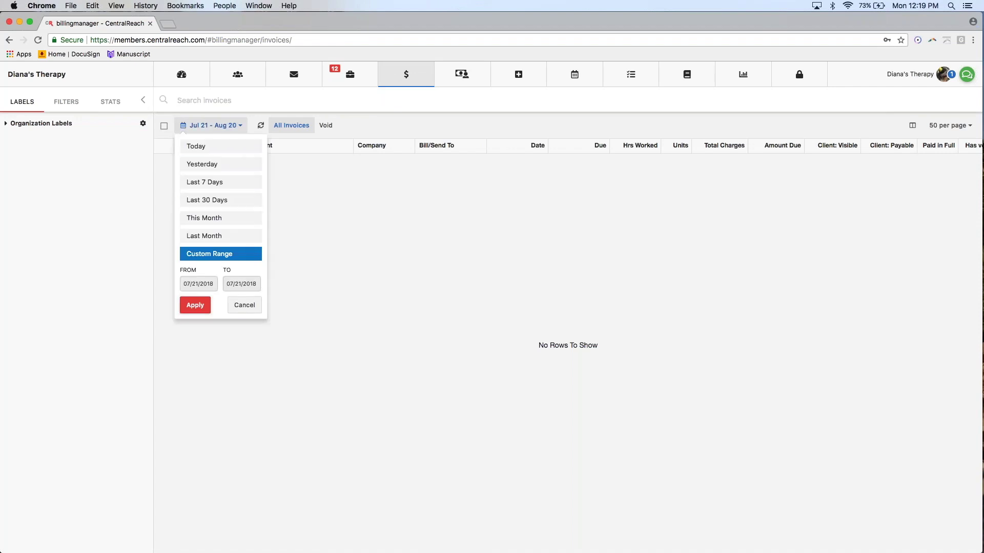
click(220, 232)
Turn the invoice's Client: Visible and Client: Payable toggles on, then off again
click(843, 161)
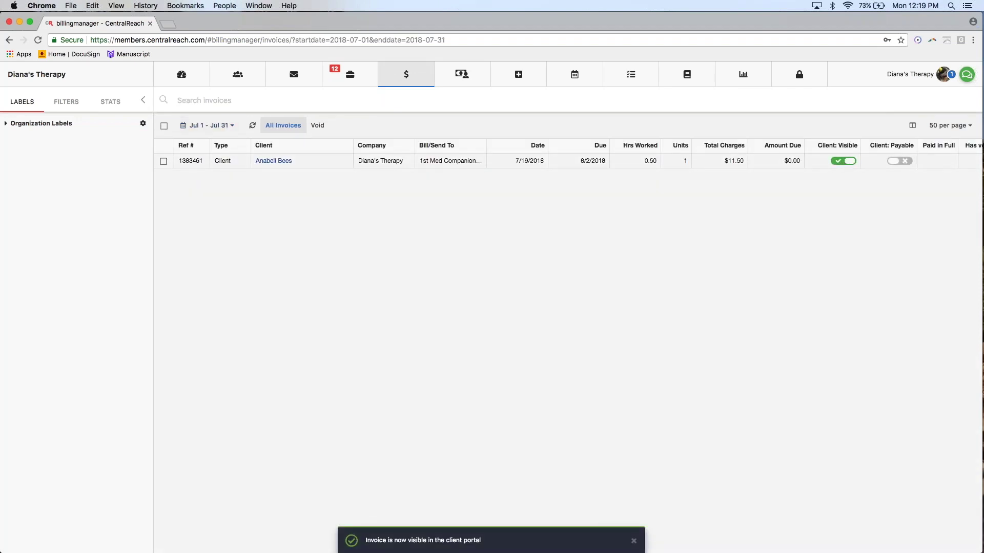
click(900, 162)
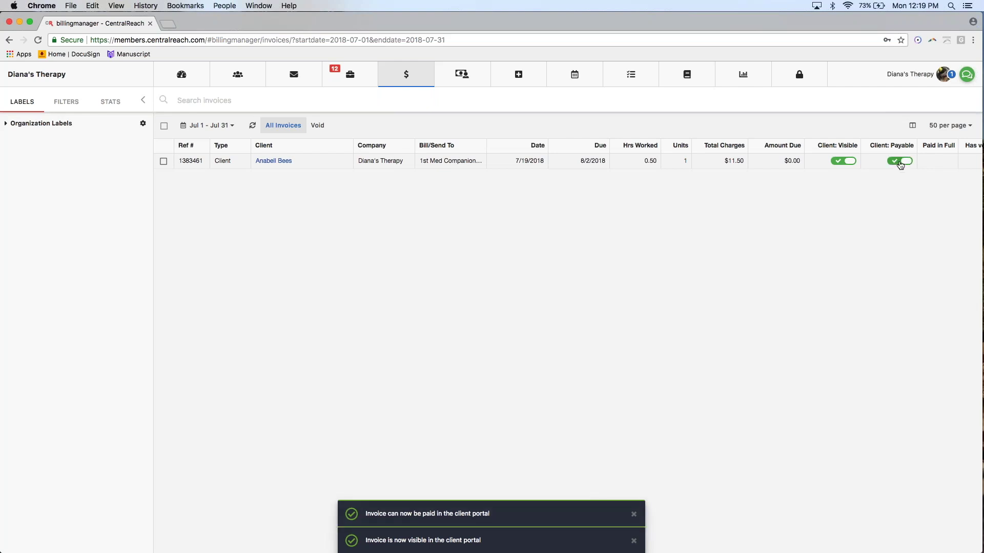
click(900, 161)
click(844, 161)
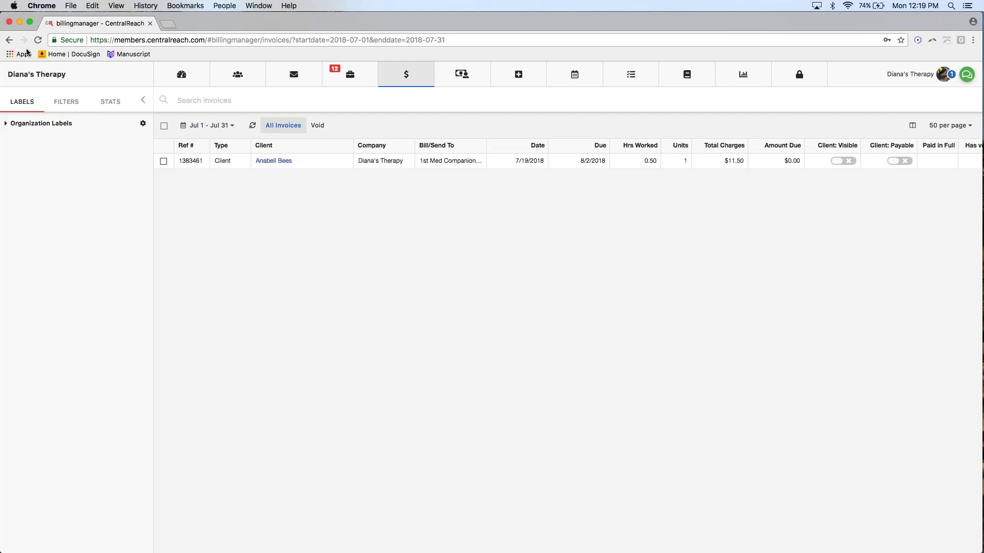
Minimize the admin window and choose Get Help from the client portal's avatar menu
click(20, 21)
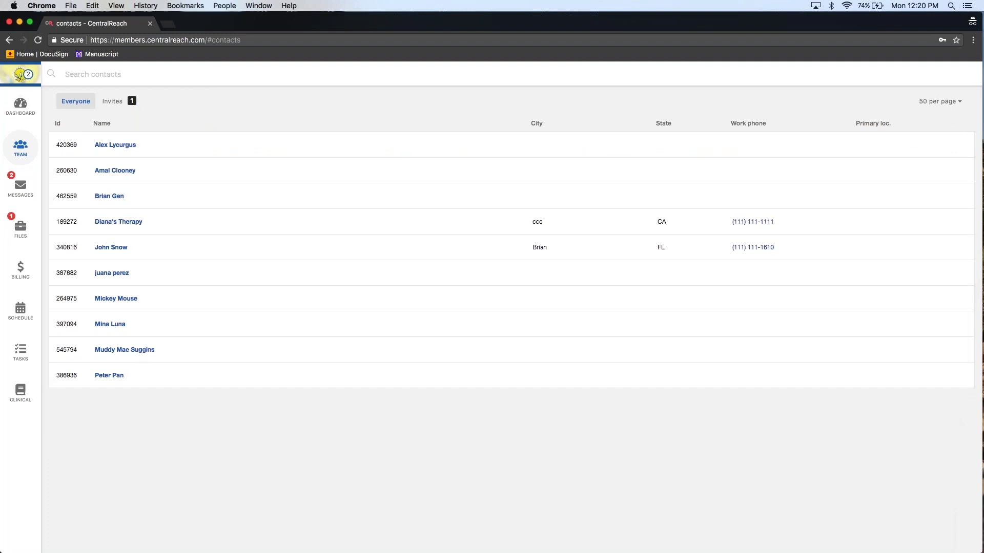
click(17, 75)
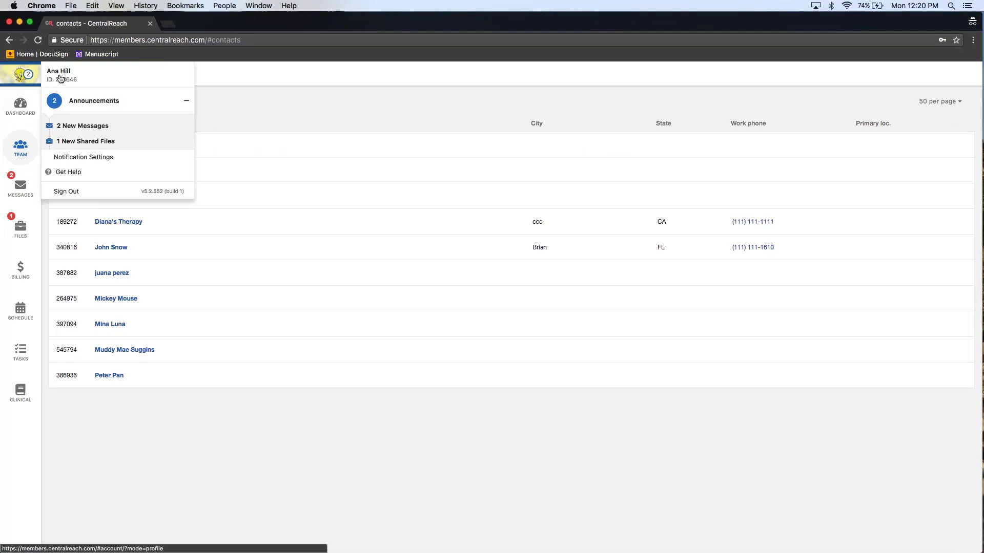
click(75, 176)
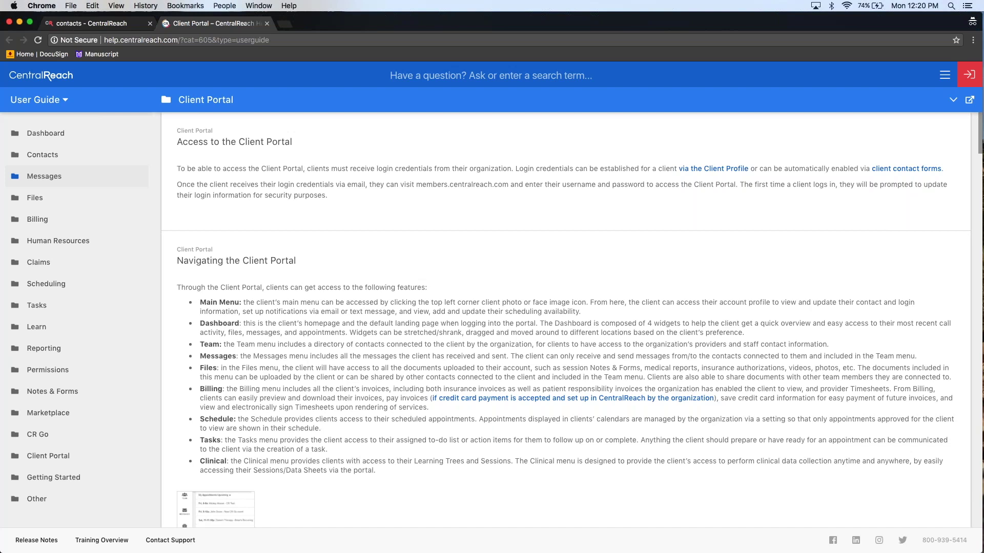
Scroll the Client Portal user guide down to 'Set Up Notifications in Client Portal'
scroll(348, 320, down, 1)
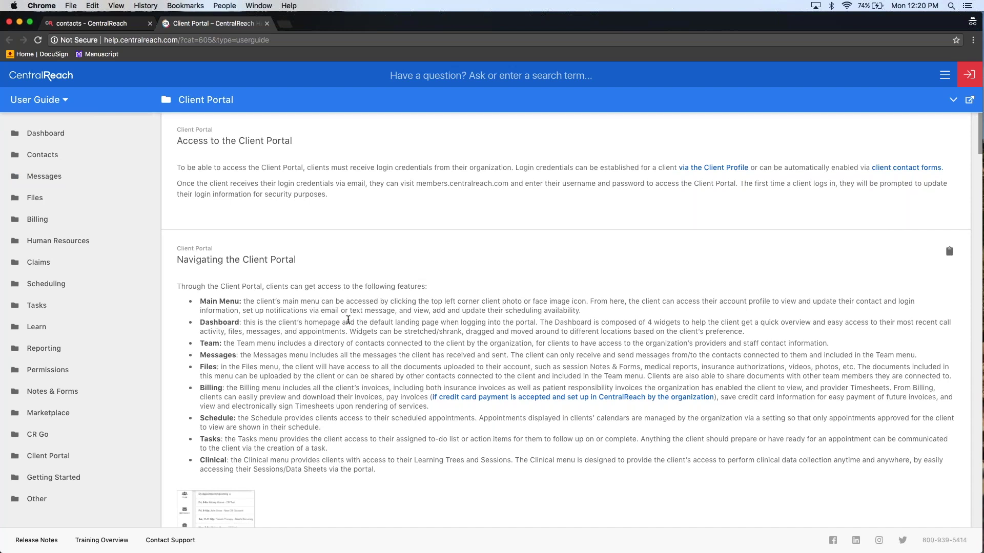
scroll(348, 320, down, 1)
scroll(348, 319, down, 1)
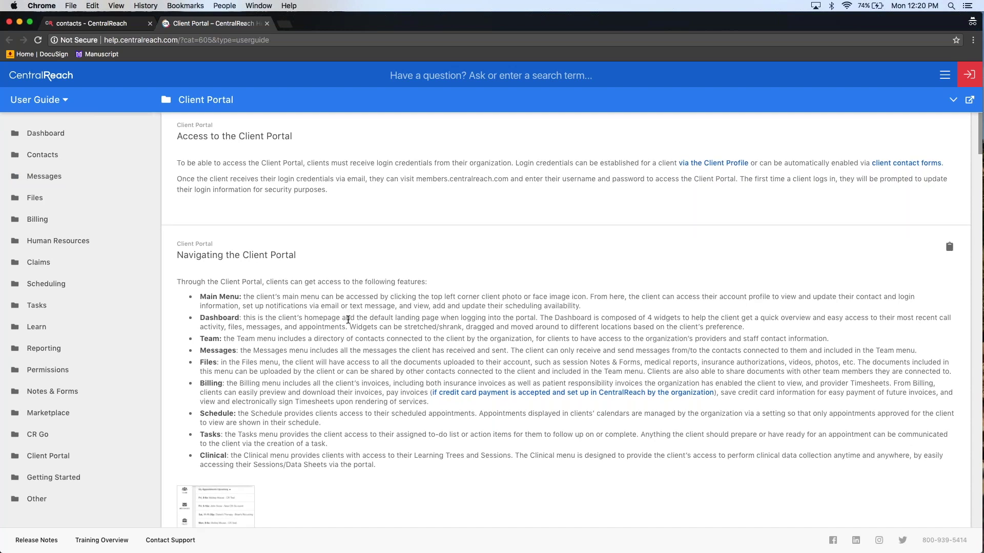
scroll(348, 320, down, 4)
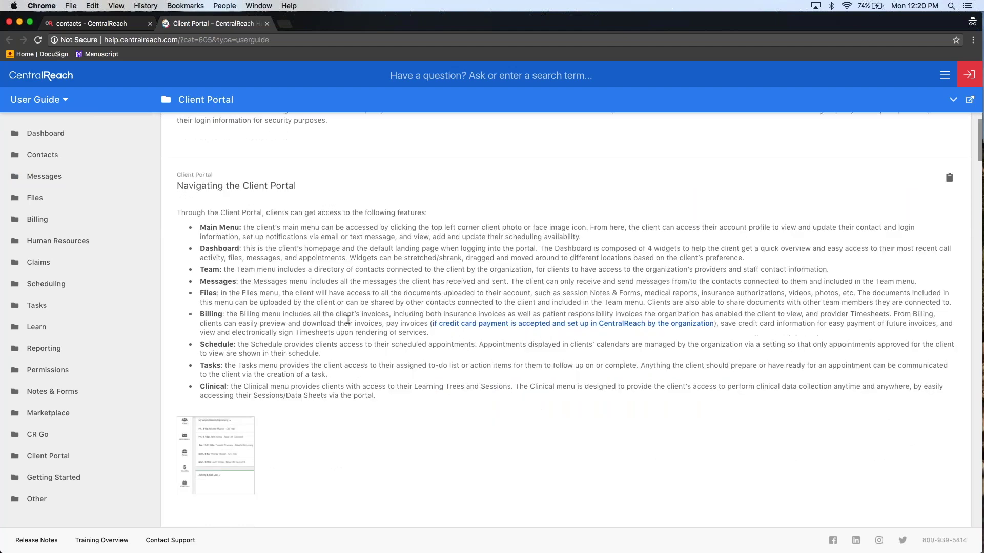
scroll(565, 325, down, 10)
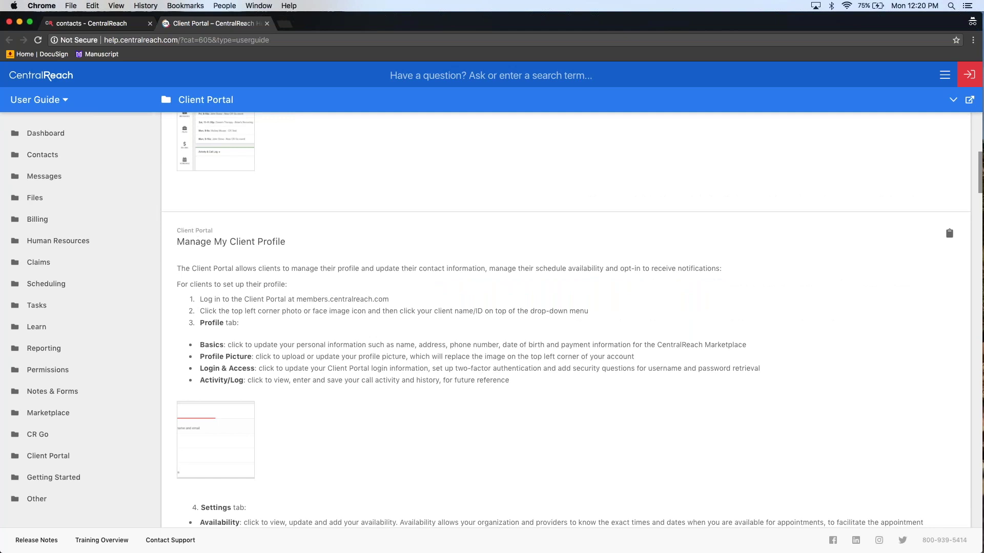
scroll(566, 323, down, 15)
scroll(565, 336, up, 1)
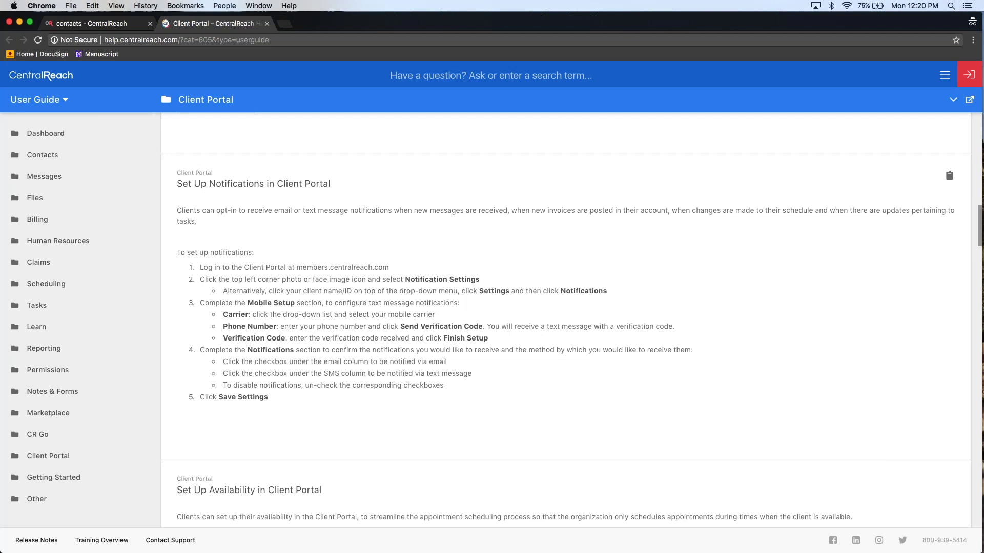
Scroll past the availability and messages sections to 'Preview, Download, Share and Upload Files'
scroll(566, 320, down, 5)
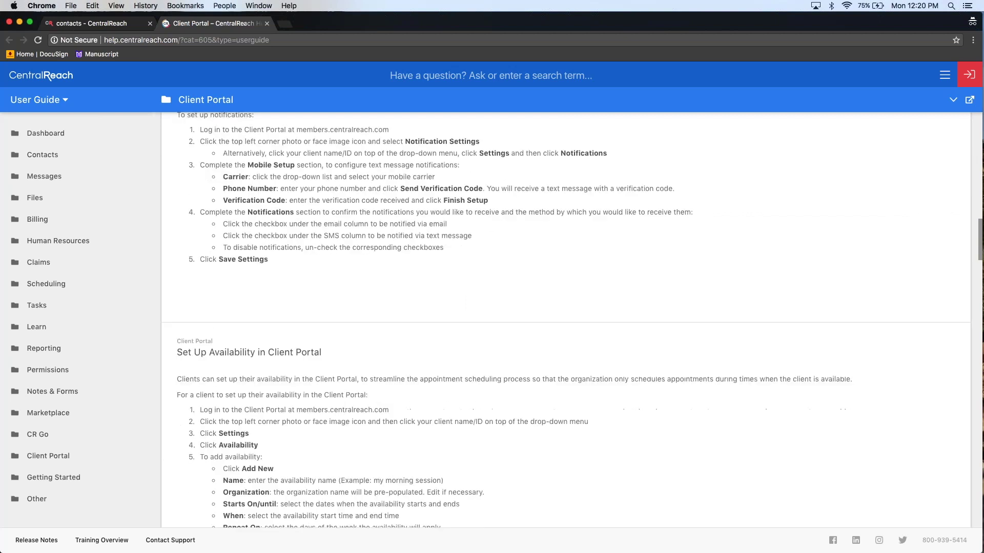
scroll(351, 314, down, 3)
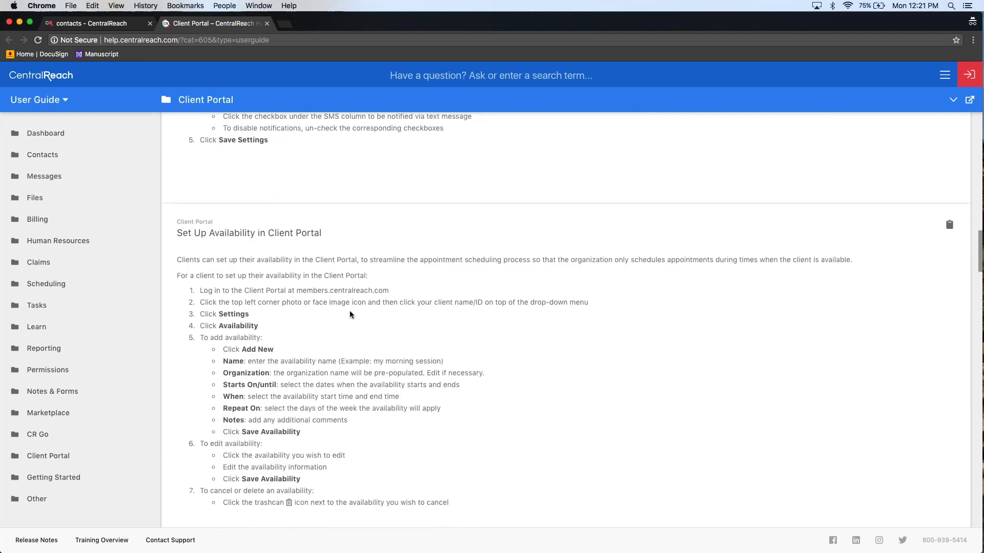
scroll(352, 314, down, 1)
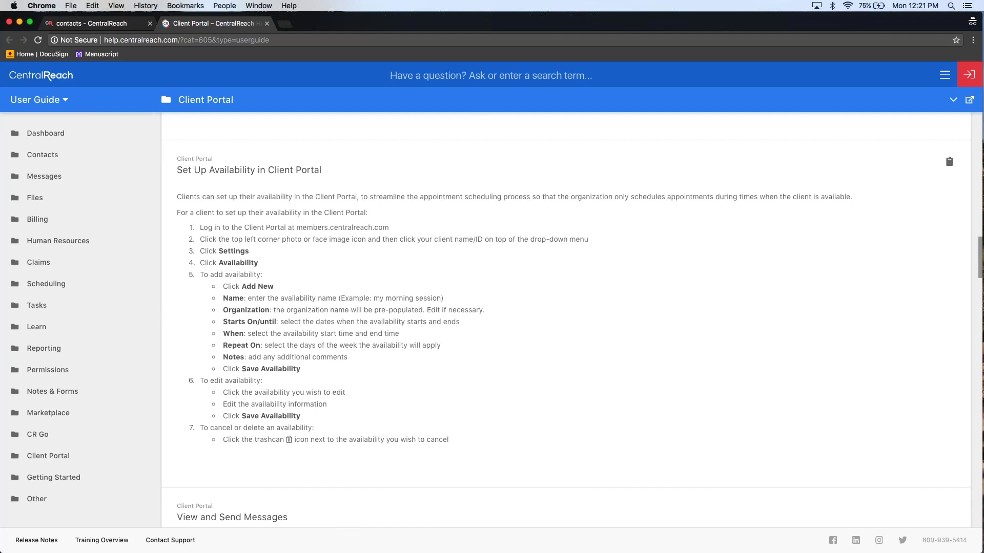
scroll(566, 320, down, 1)
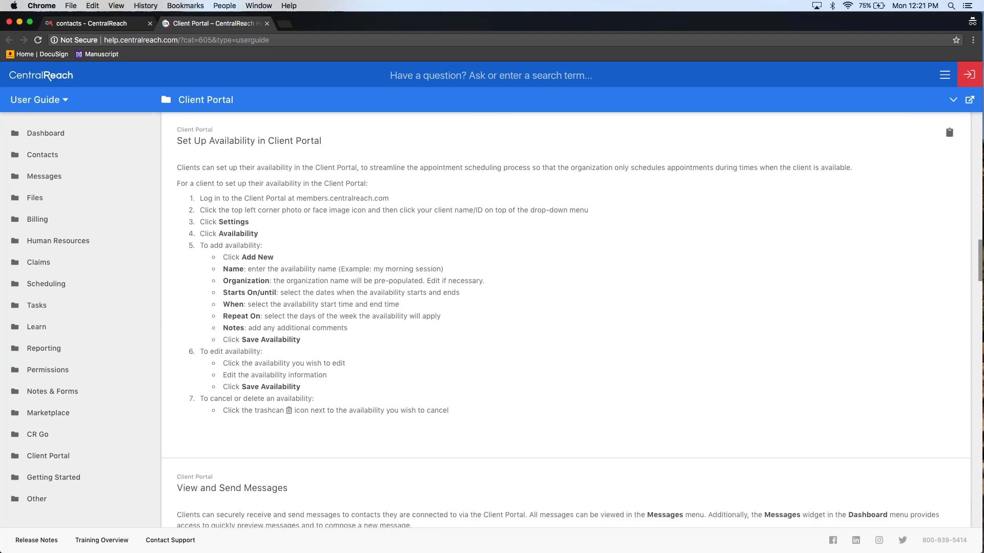
scroll(565, 320, down, 5)
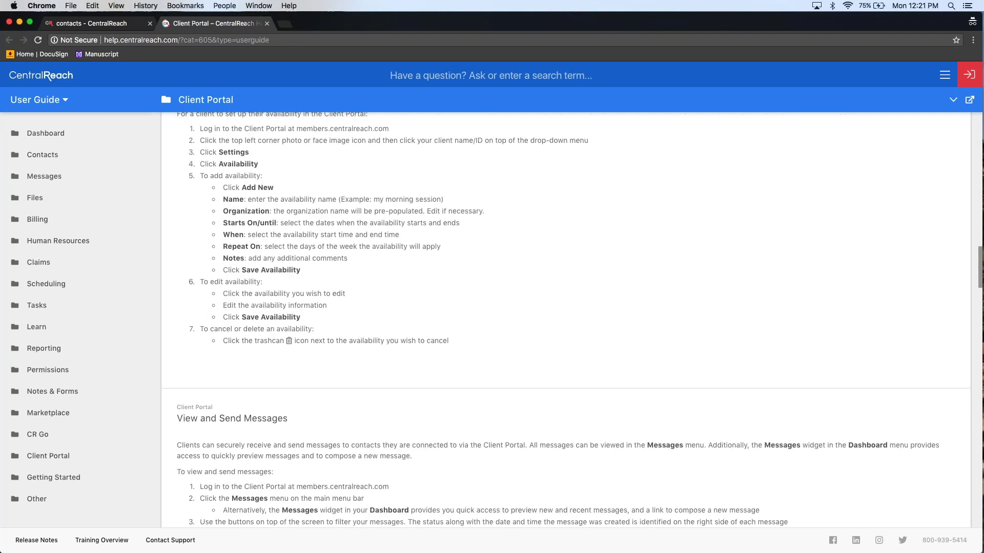
scroll(565, 320, down, 3)
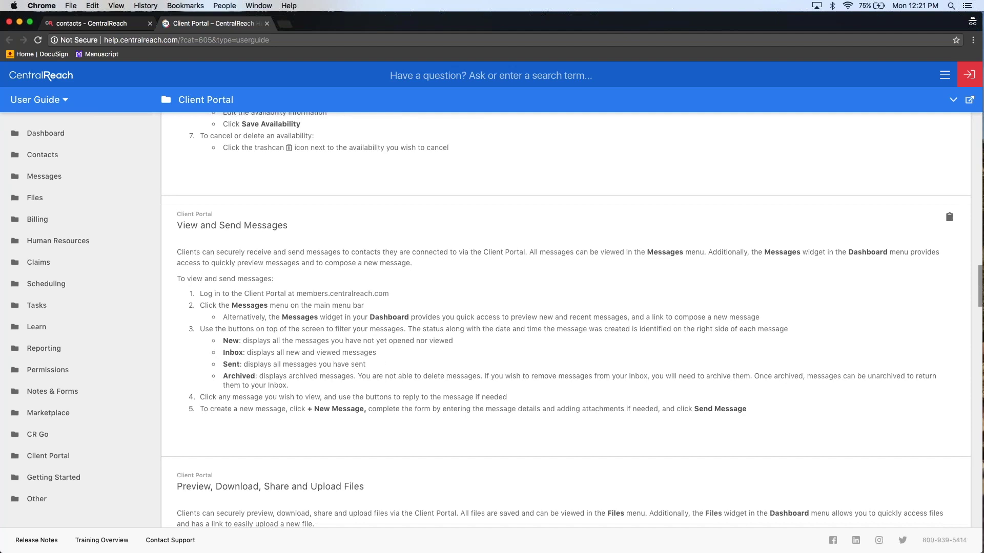
scroll(566, 320, down, 5)
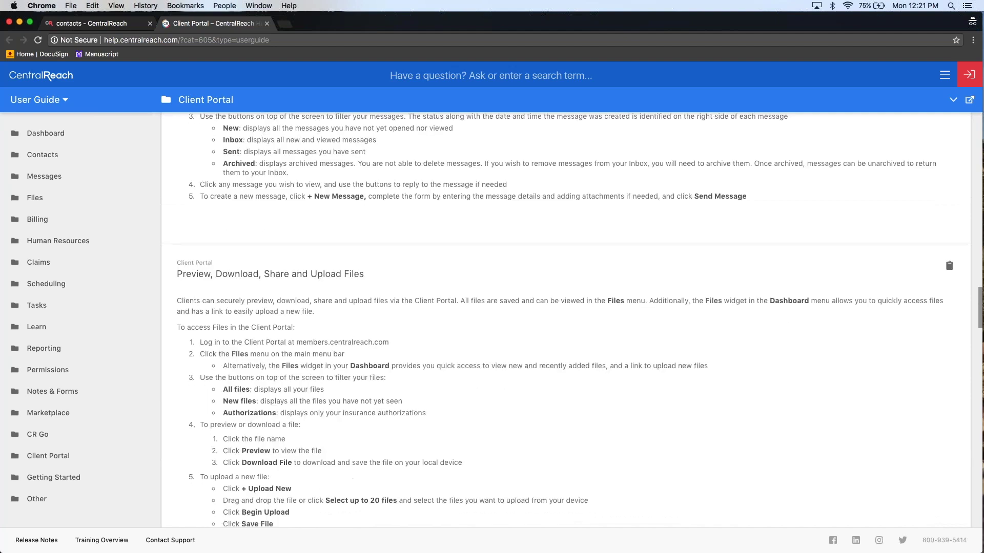
scroll(565, 320, down, 2)
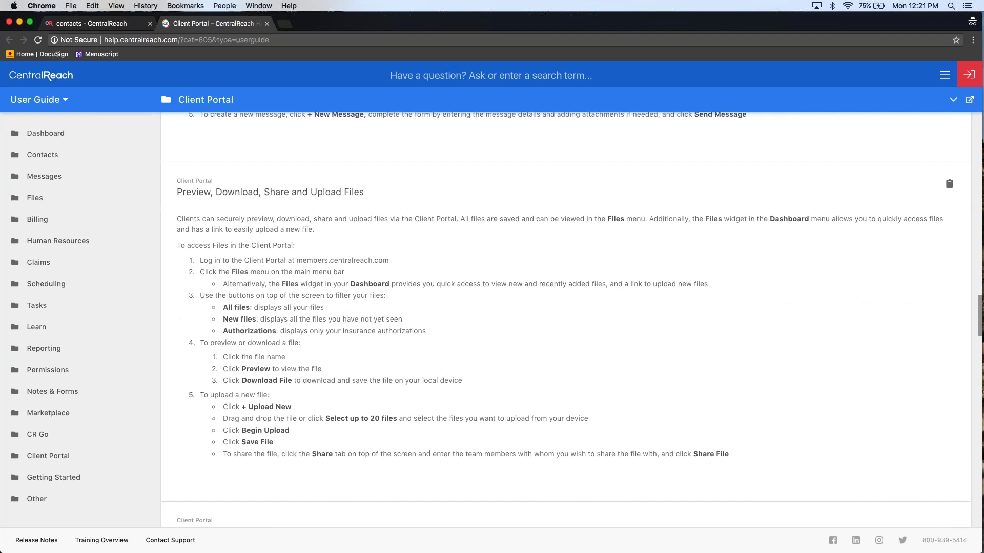
Scroll the Client Portal guide to its last section, Marketplace Payment Information
scroll(566, 321, down, 3)
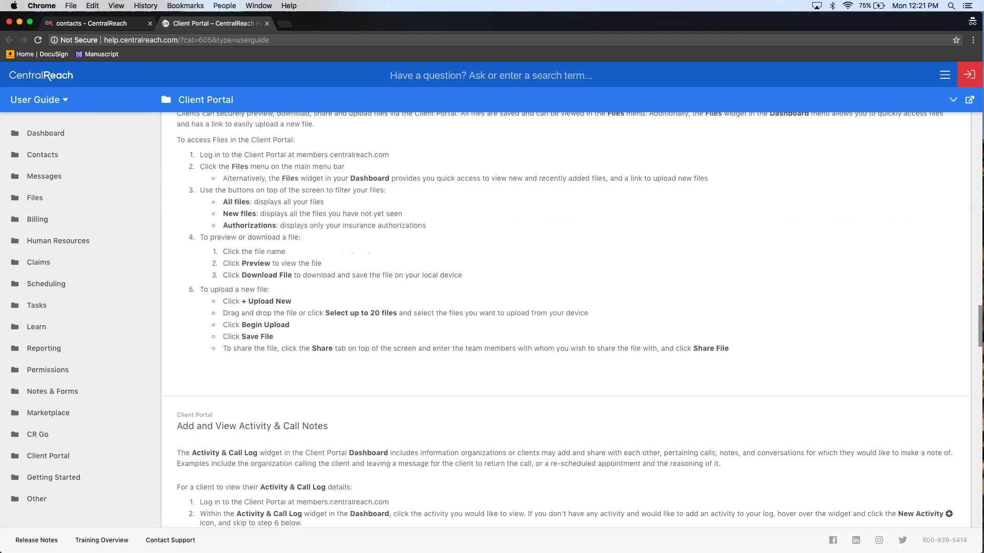
scroll(566, 322, down, 2)
scroll(566, 320, down, 3)
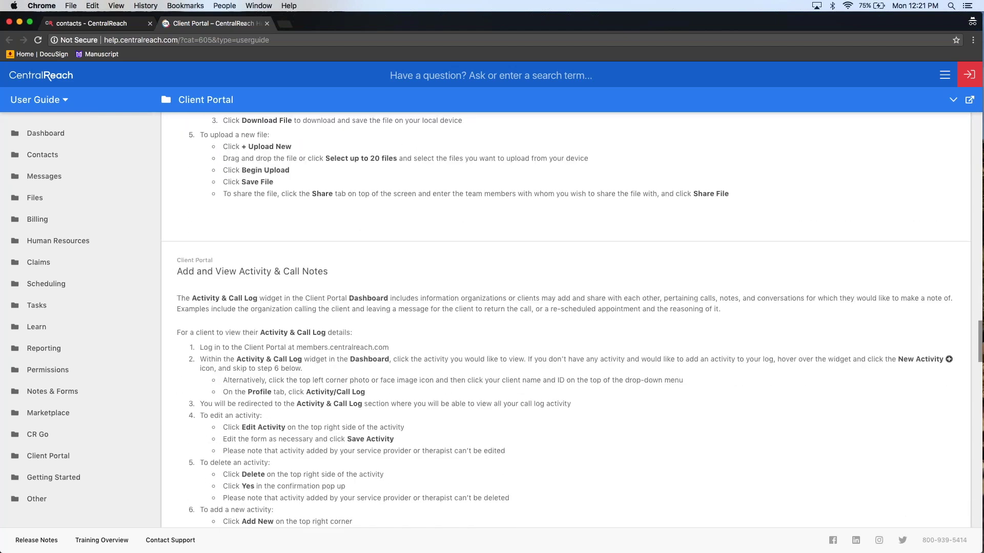
scroll(565, 320, down, 1)
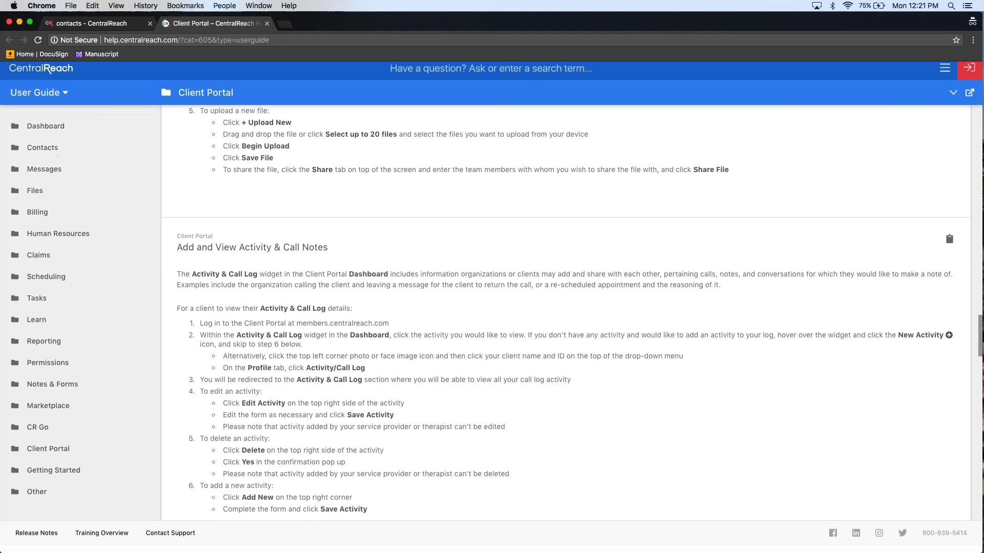
scroll(566, 320, down, 10)
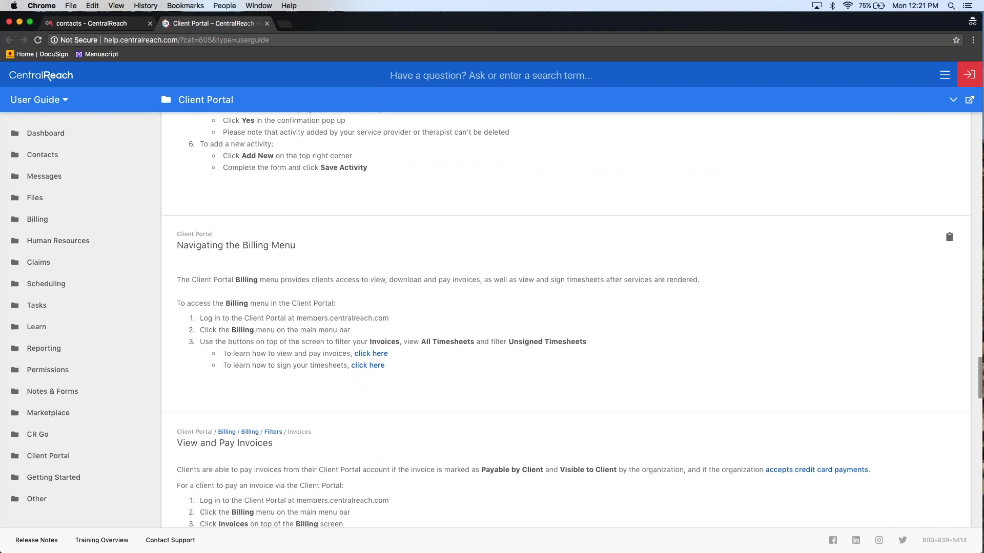
scroll(565, 320, down, 9)
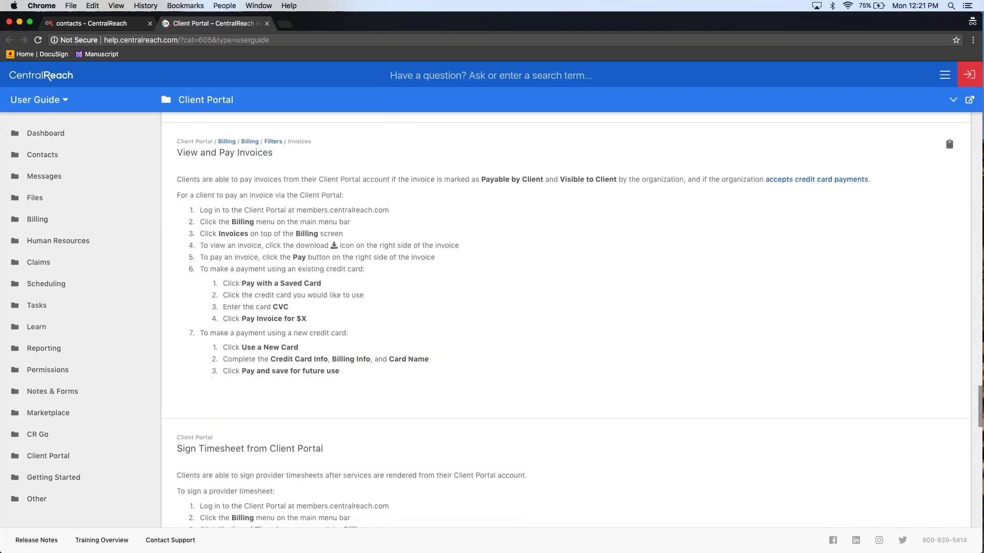
scroll(565, 323, down, 2)
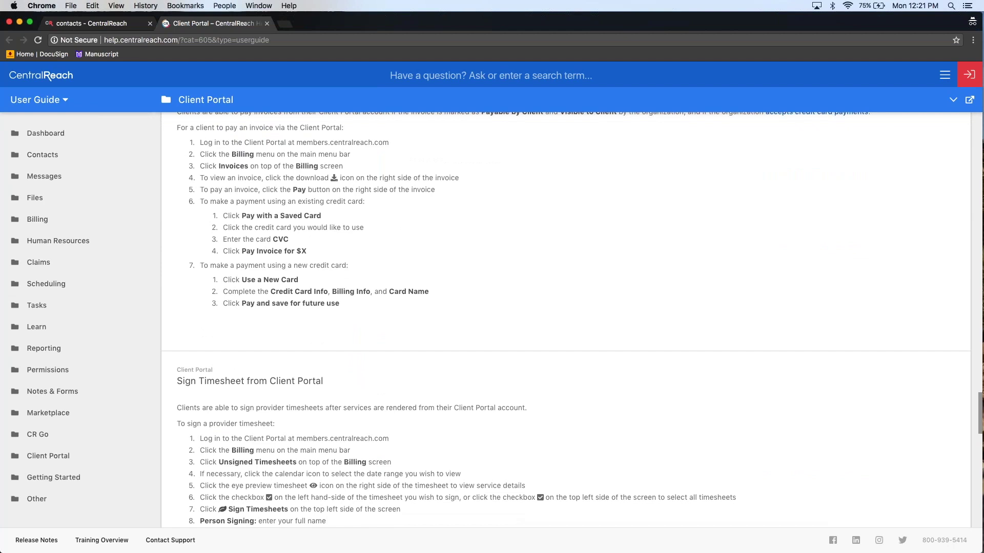
scroll(356, 288, down, 7)
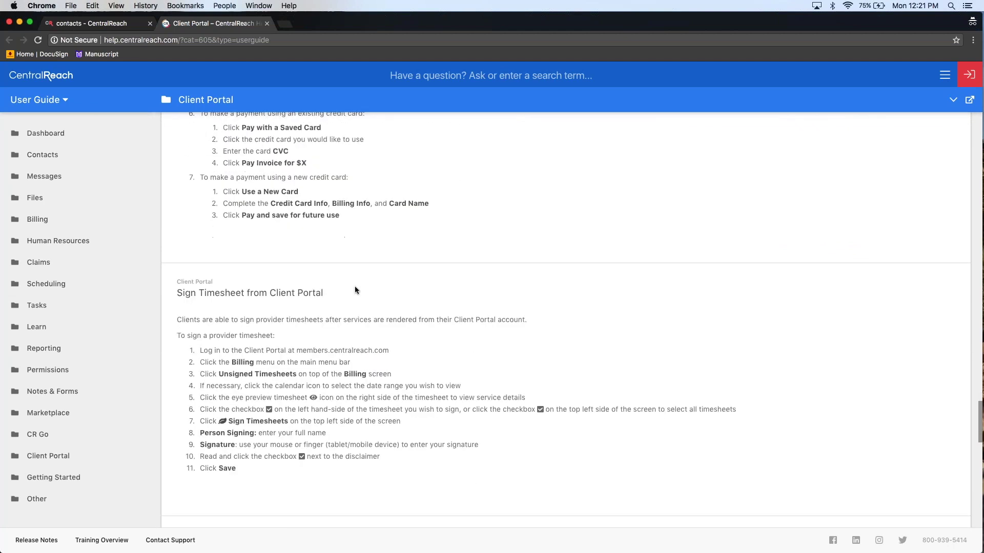
scroll(356, 288, down, 5)
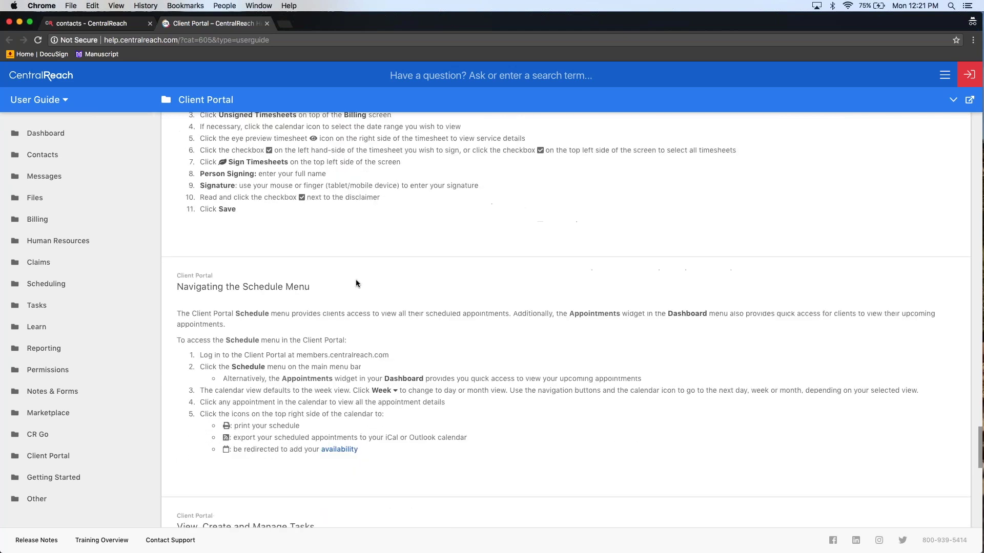
scroll(356, 277, down, 2)
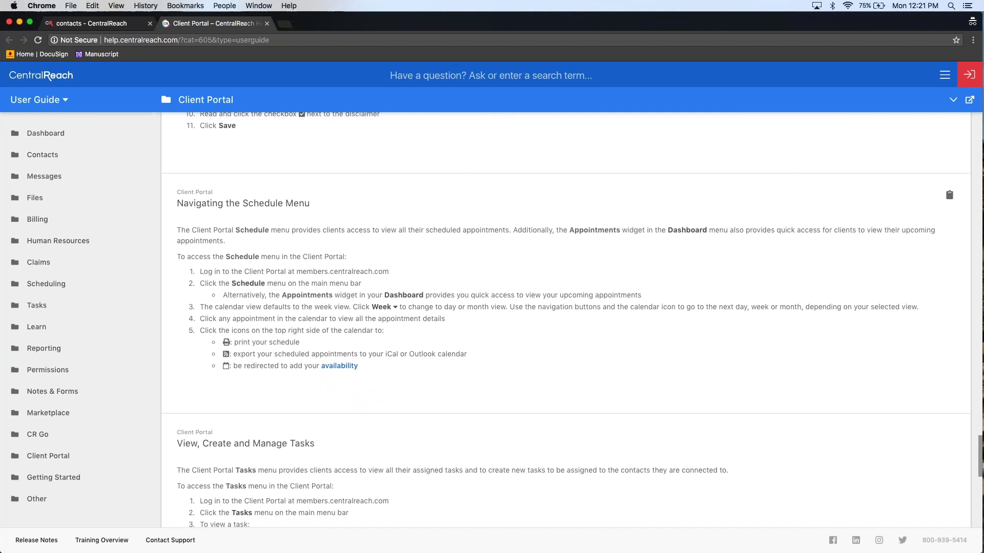
scroll(566, 320, down, 7)
scroll(566, 320, down, 3)
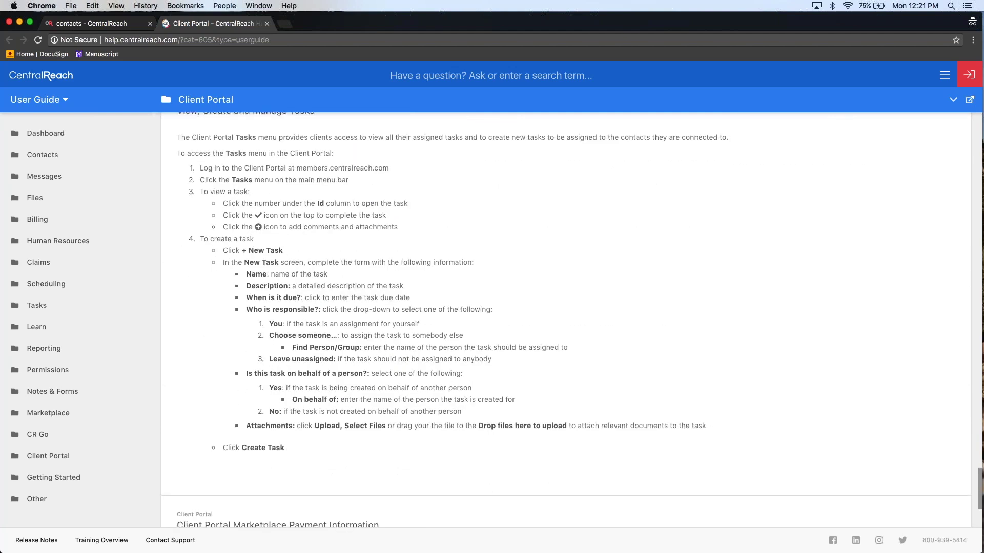
scroll(566, 320, down, 5)
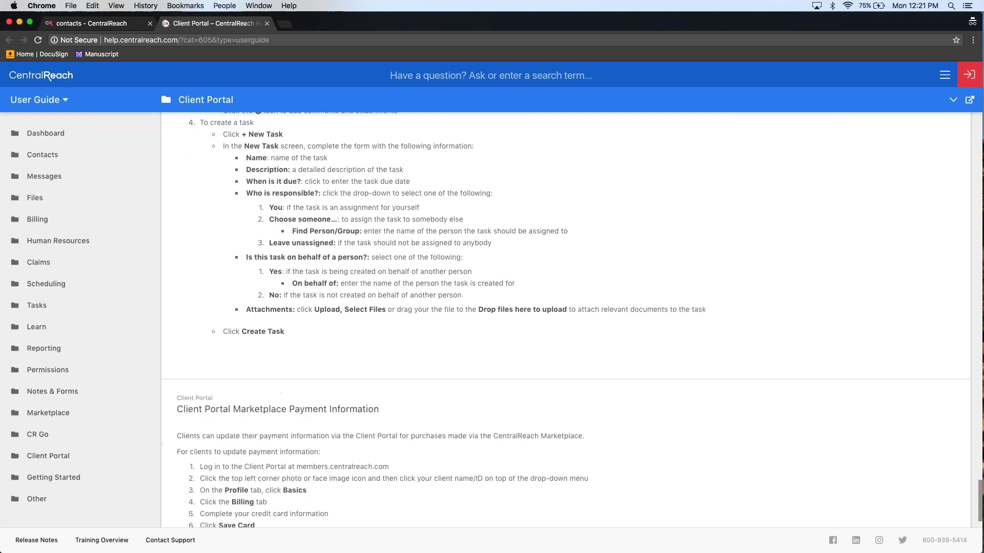
scroll(565, 320, down, 1)
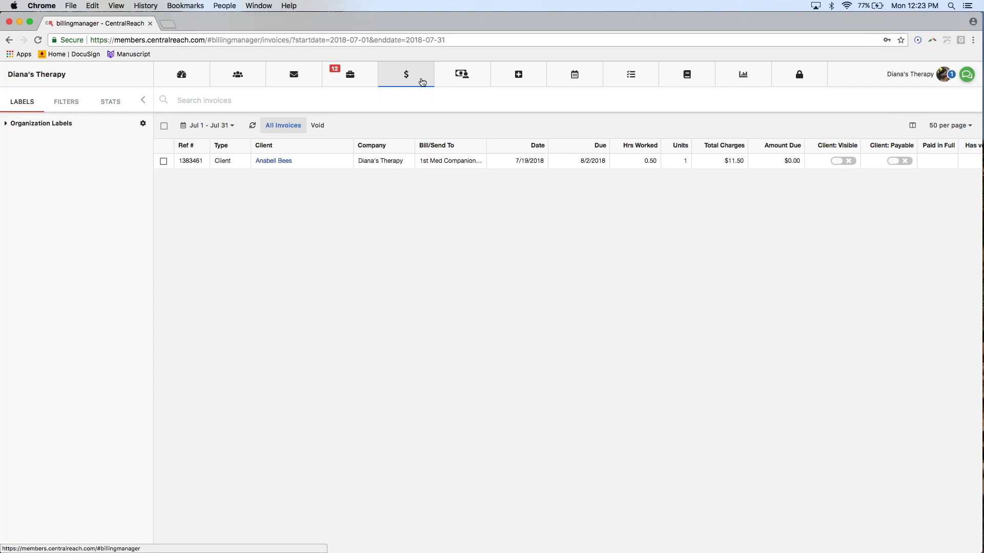
Open Additional Settings from My Profile's Settings tab, showing the AuthorizeNET merchant and 3-hour timeout
click(422, 82)
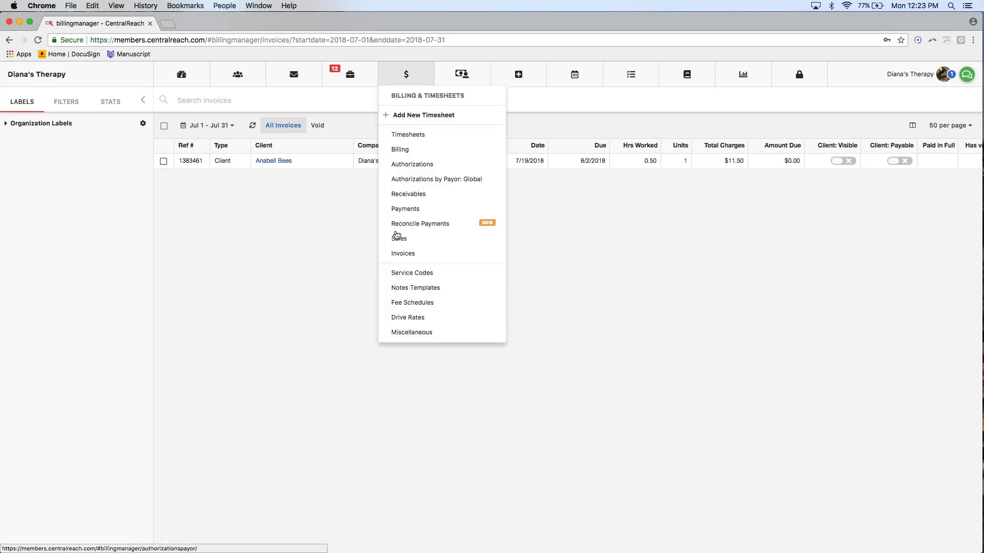
click(410, 332)
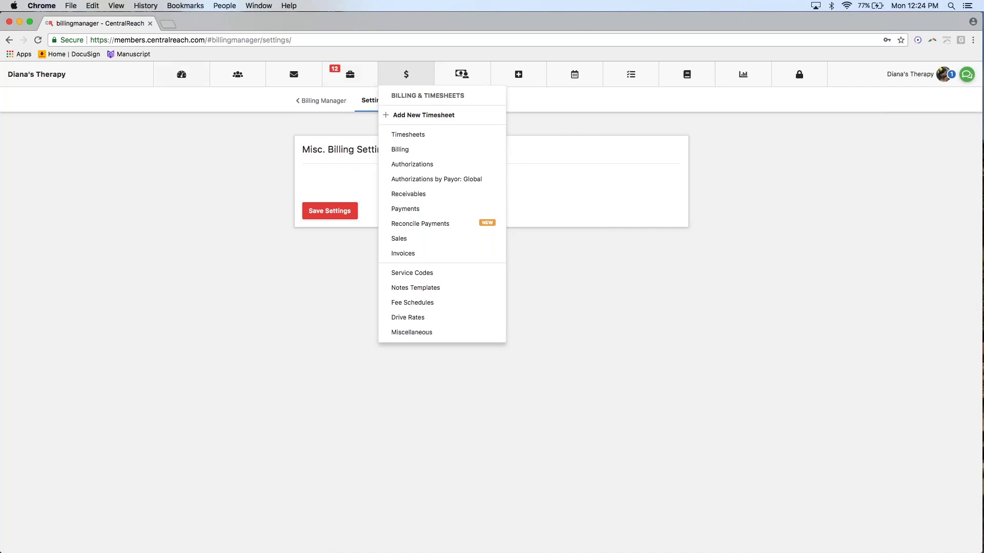
mouse_move(181, 74)
click(186, 113)
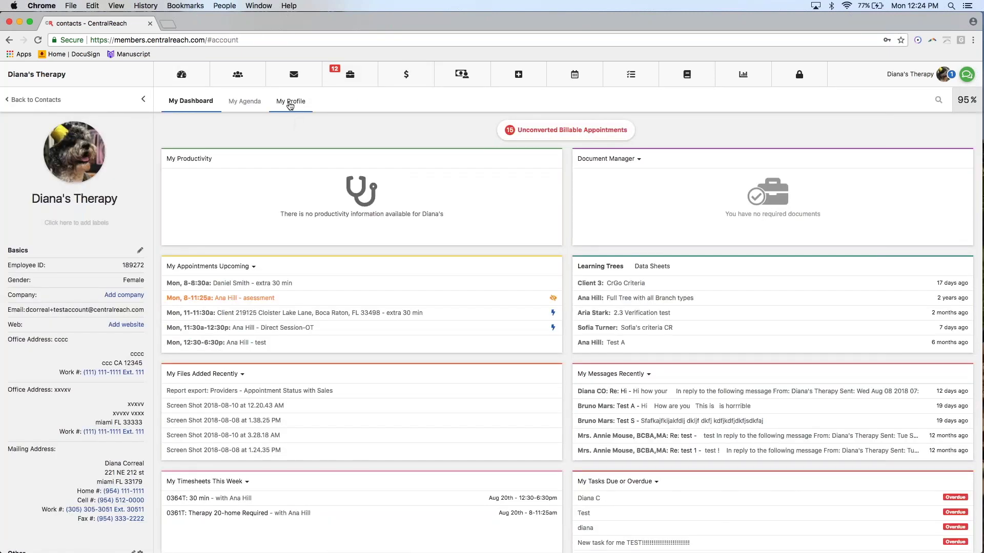
click(290, 104)
click(693, 145)
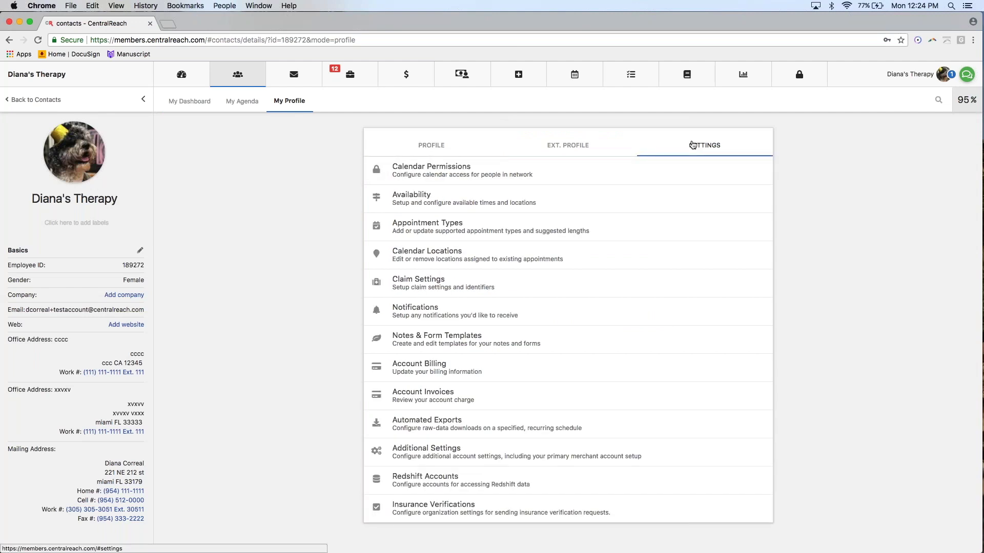
click(439, 452)
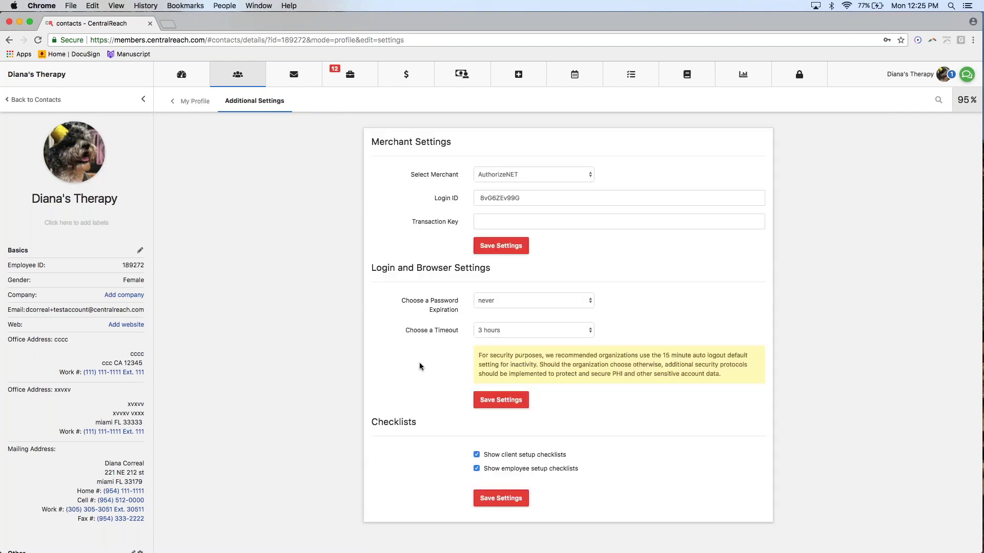
click(586, 174)
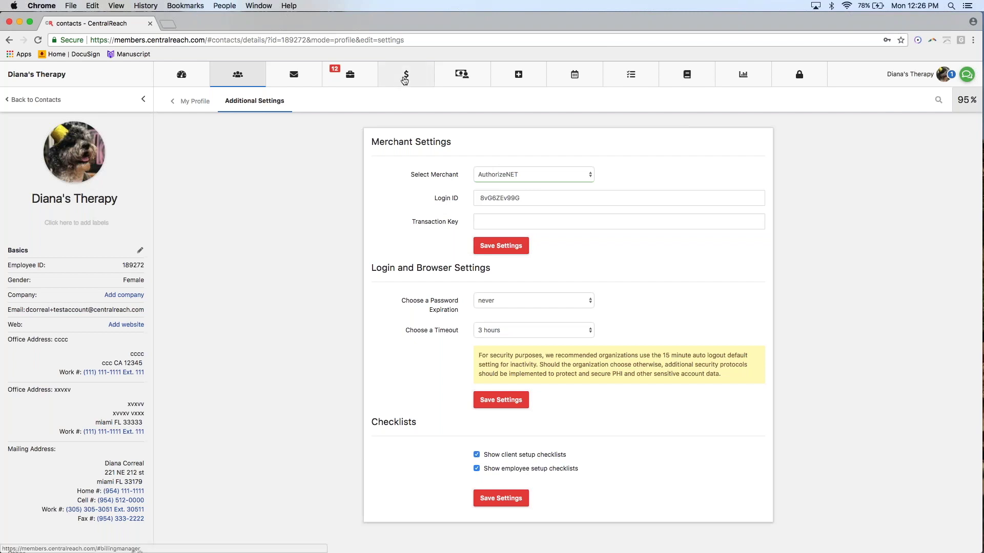
List invoices for last month, Jul 1 – Jul 31
mouse_move(405, 80)
click(409, 252)
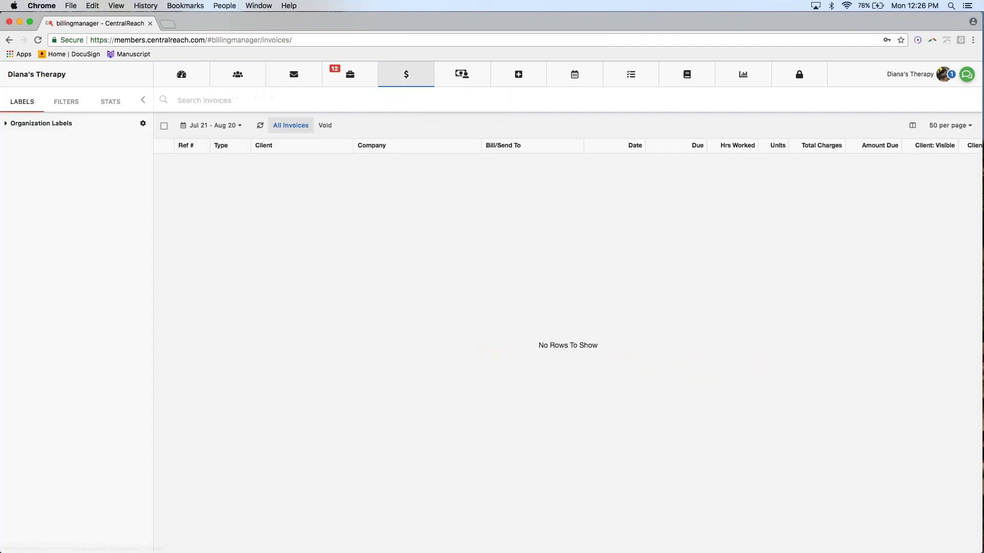
click(211, 125)
click(205, 234)
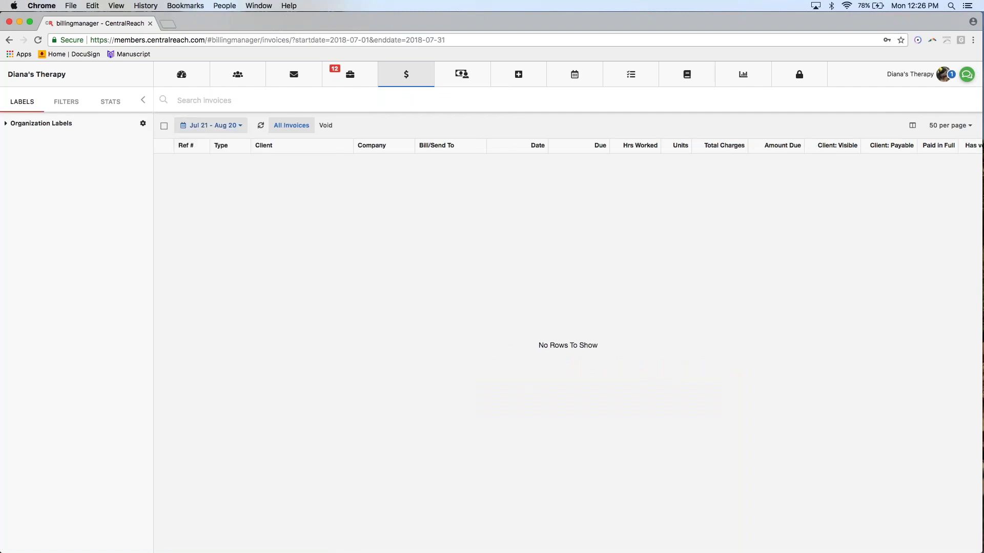
Mark invoice 1383461 Client: Visible and Client: Payable, then return to the portal window
click(843, 161)
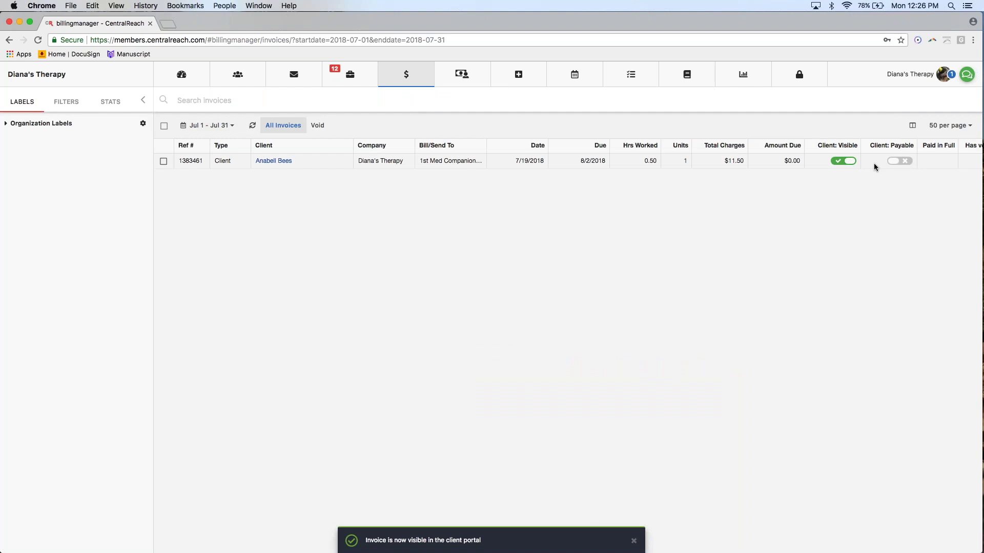
click(901, 163)
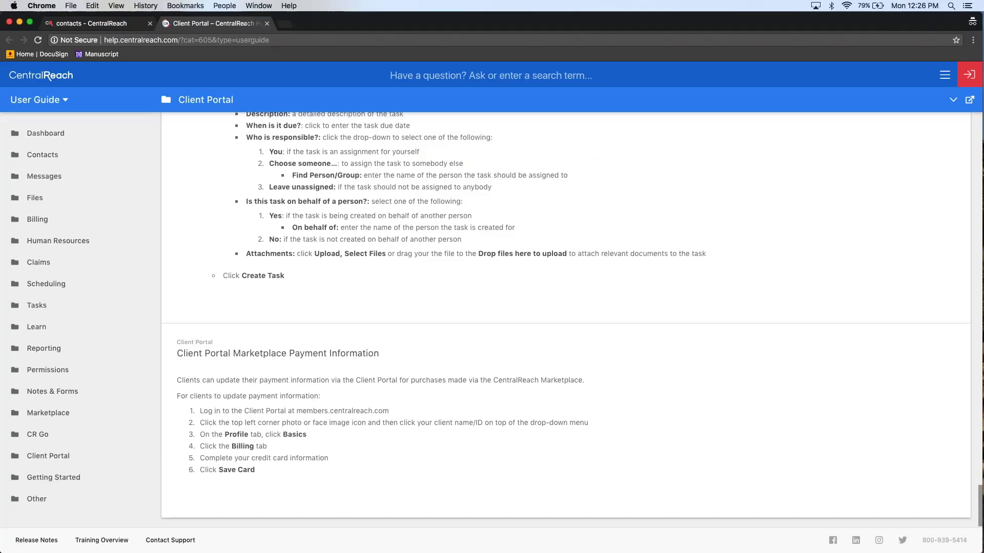
click(95, 23)
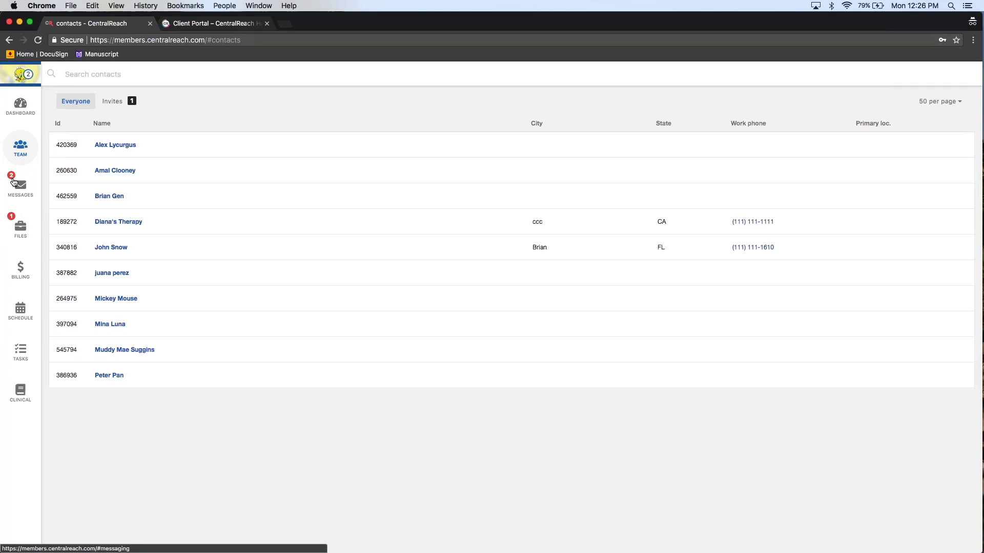
View the portal's Messages inbox and New Message form, then open its Billing invoices list
click(14, 183)
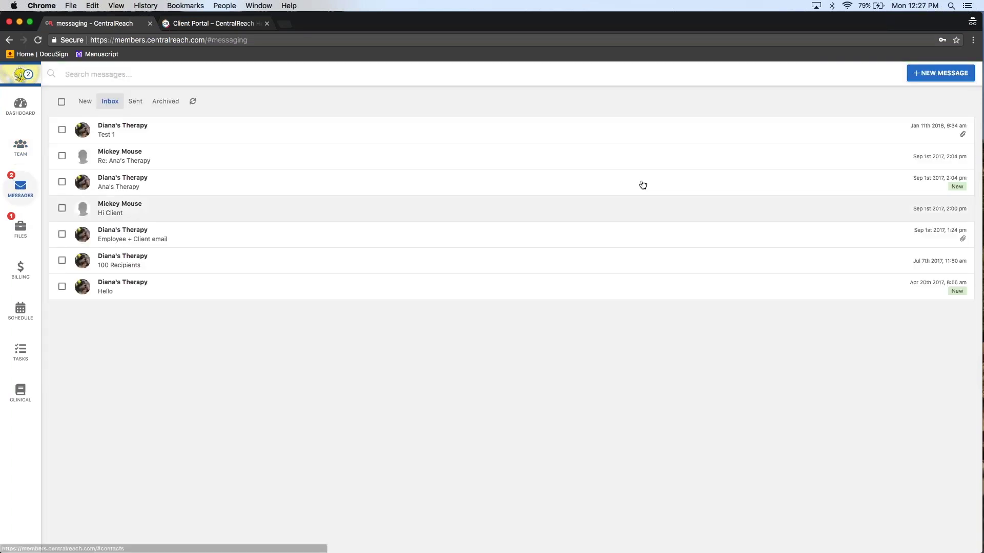
click(940, 73)
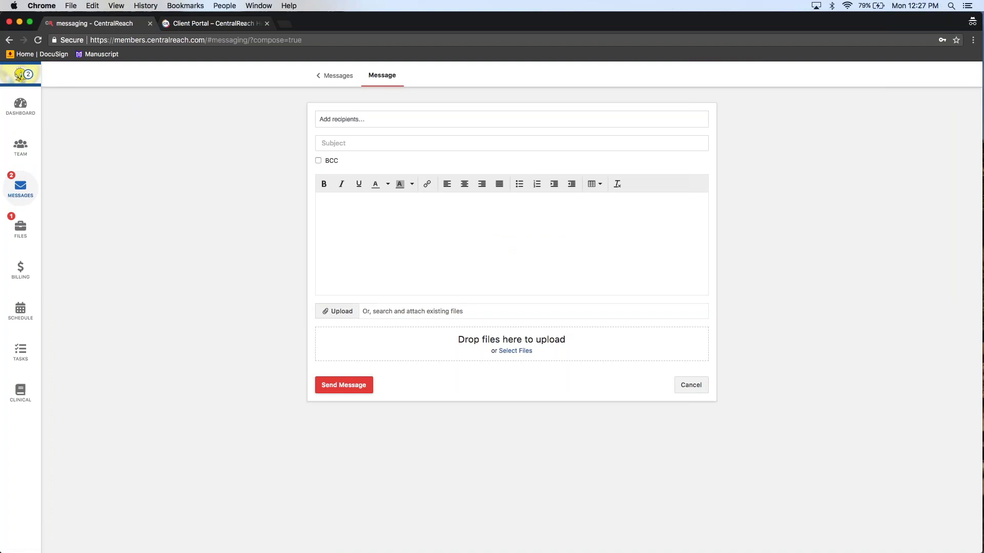
click(23, 151)
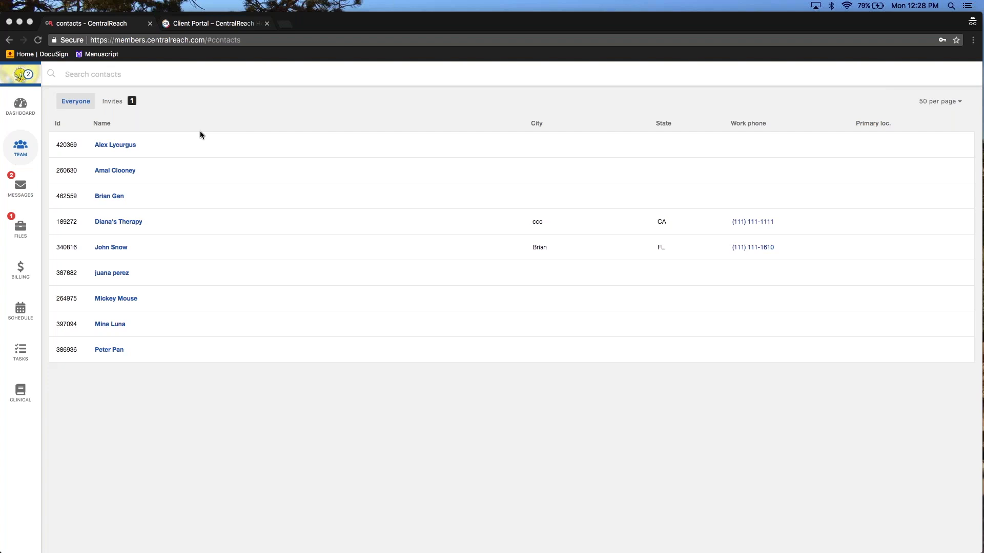
click(209, 129)
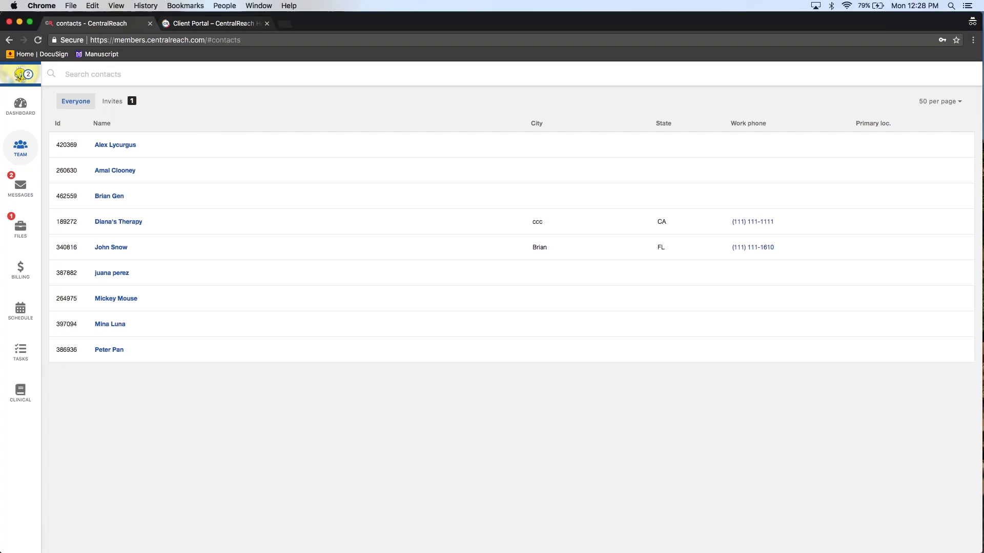
click(21, 269)
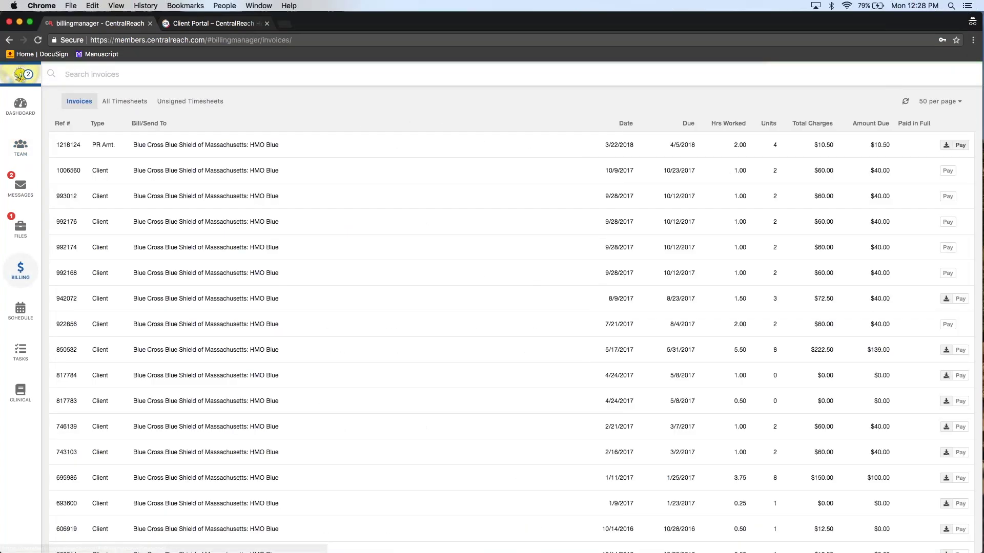
View the portal's Unsigned Timesheets, then the August 20–26, 2018 week schedule
click(190, 101)
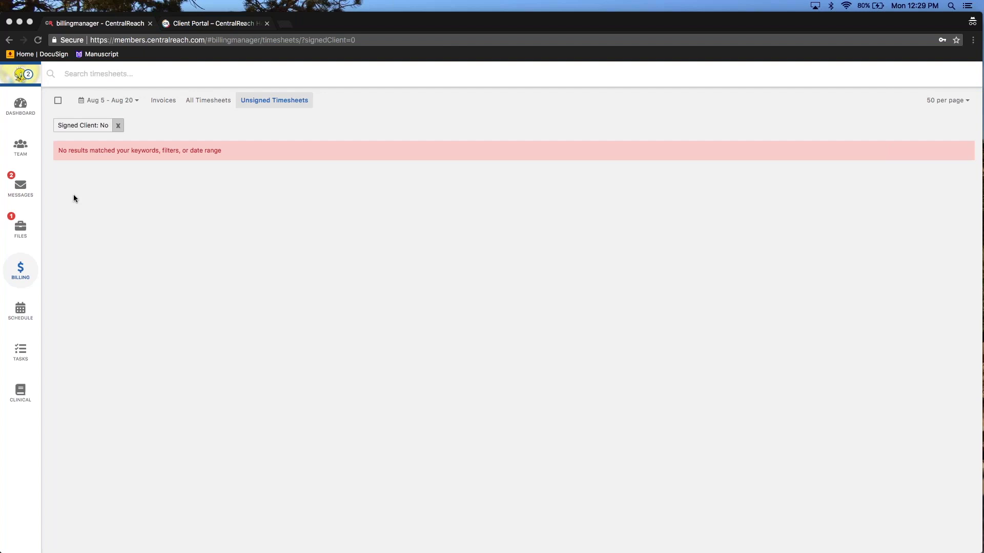
click(29, 286)
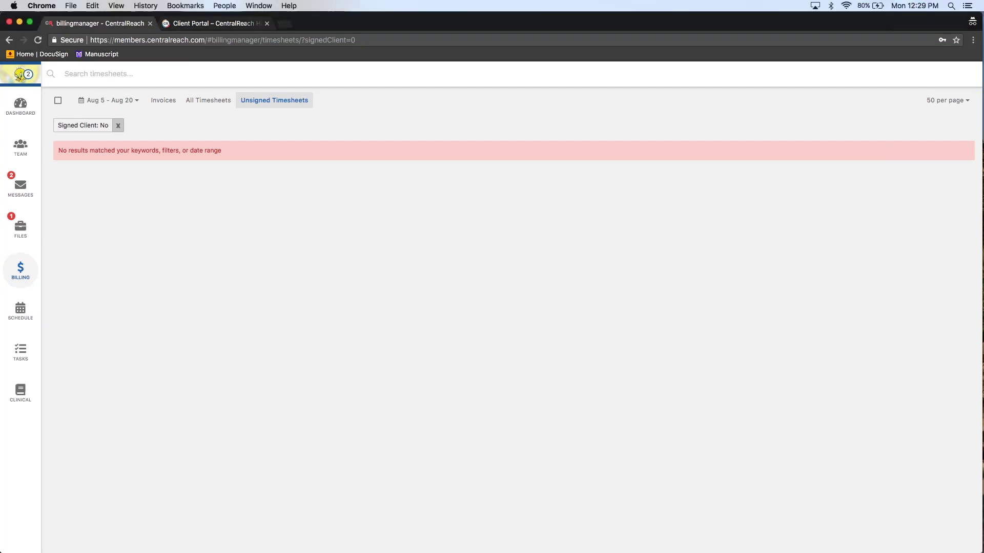
click(21, 310)
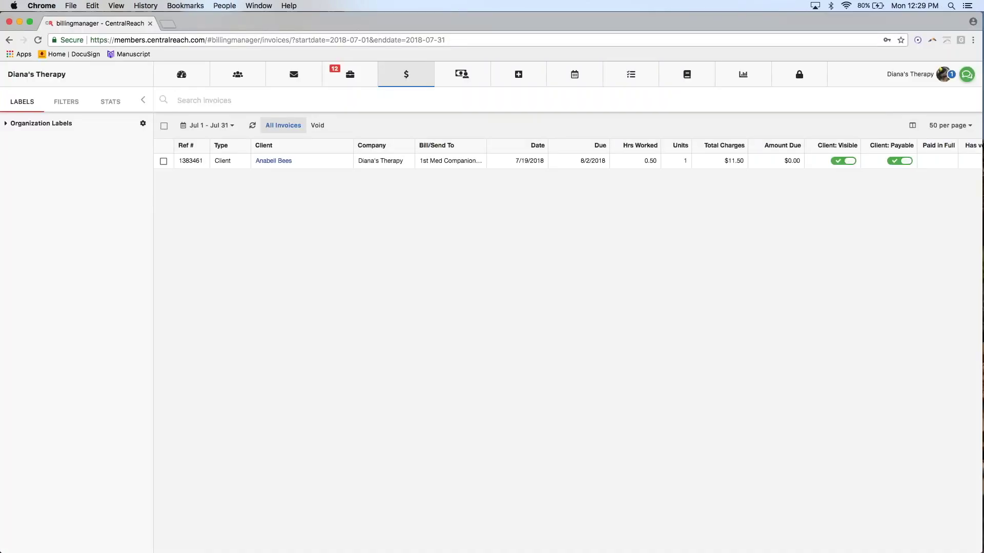
Show appointments as a grid and select 08/17 test a, 08/16 new and 08/16 9:15 test a
mouse_move(567, 78)
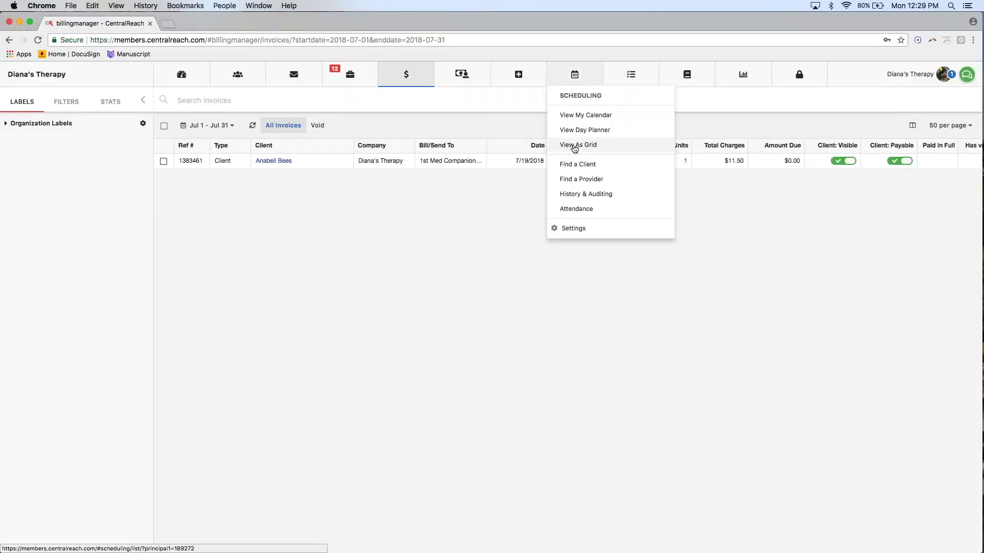
click(575, 147)
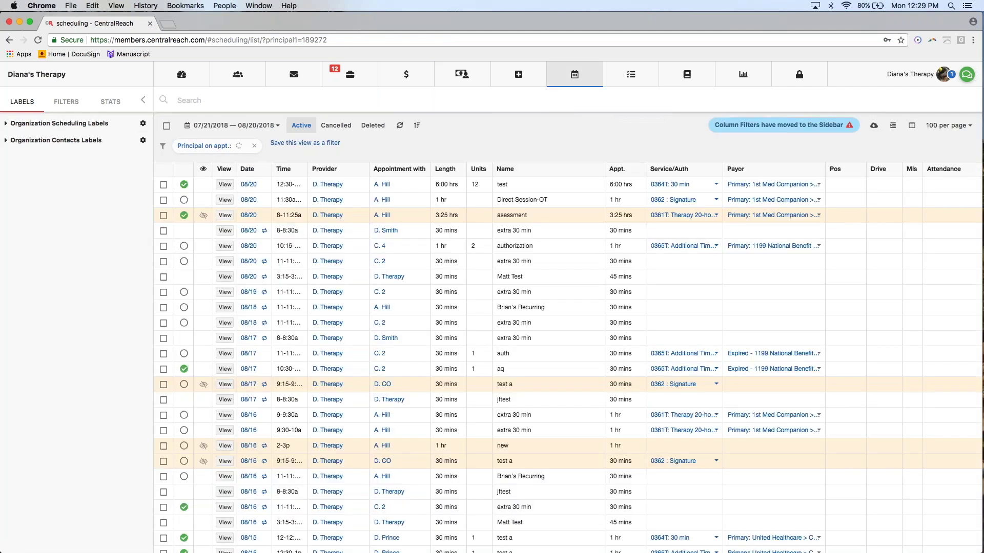
click(163, 384)
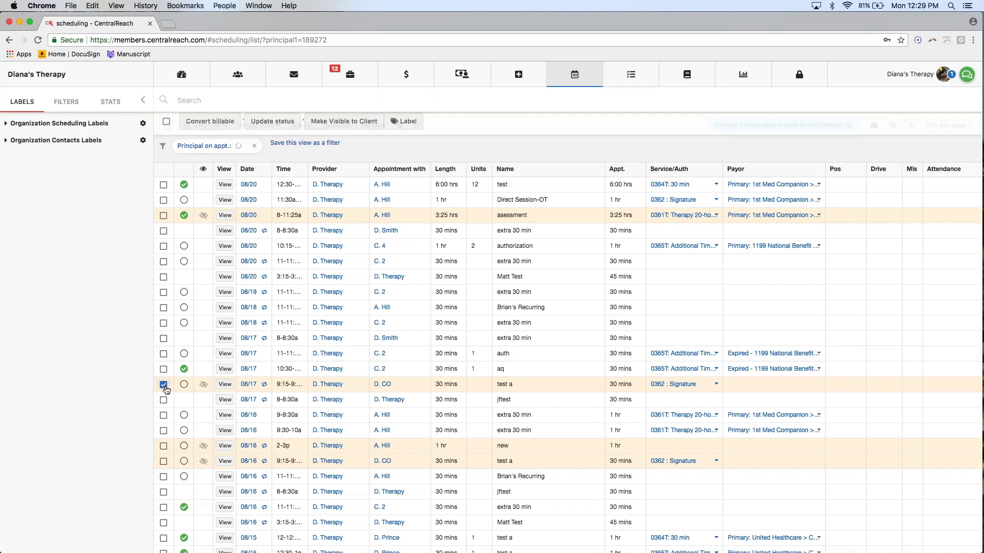
click(164, 446)
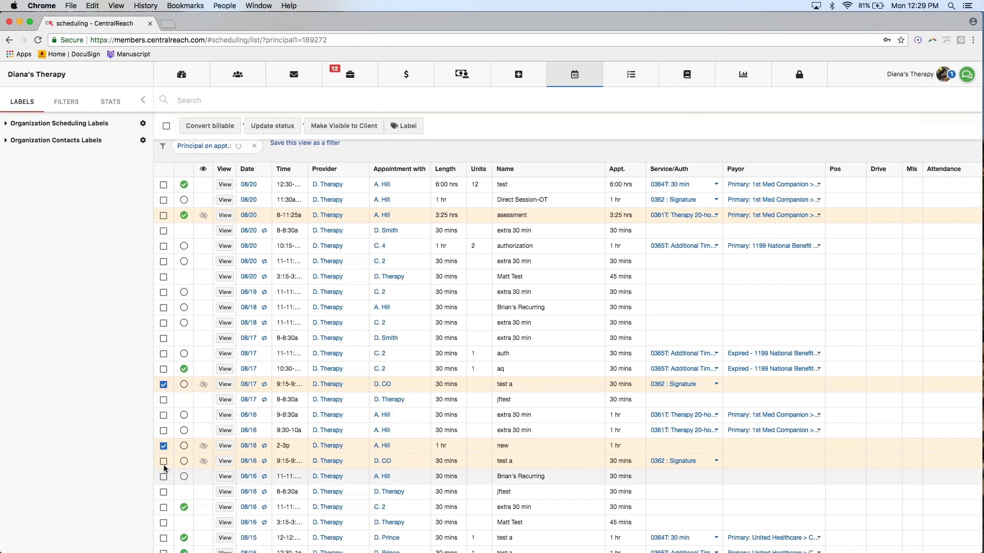
click(164, 464)
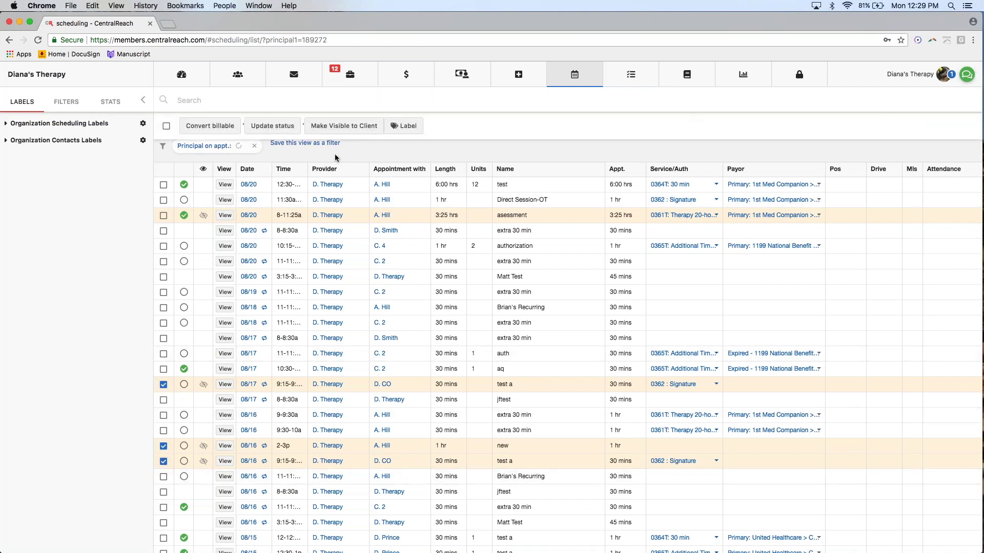